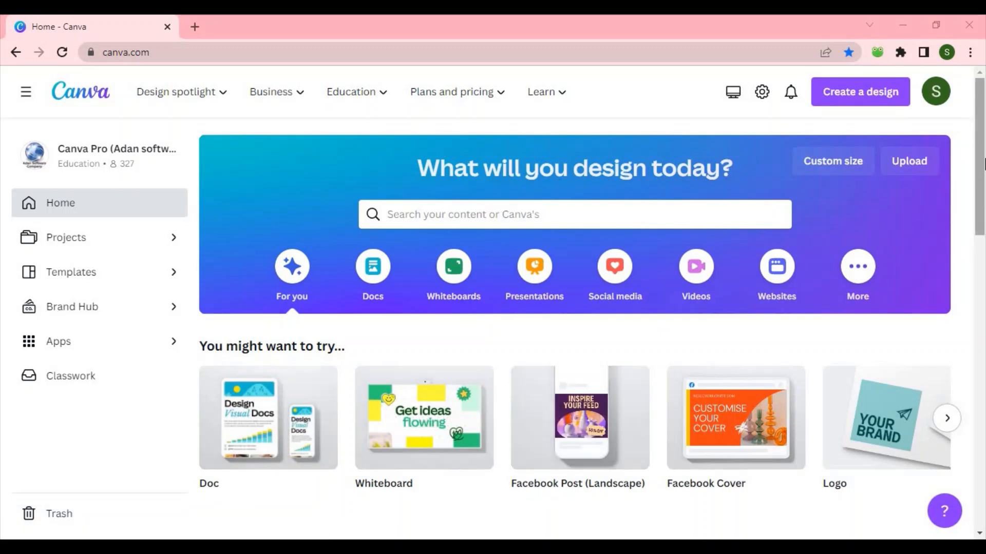
Step: Create a new Phone Wallpaper design by searching the design types for wallpaper
click(889, 95)
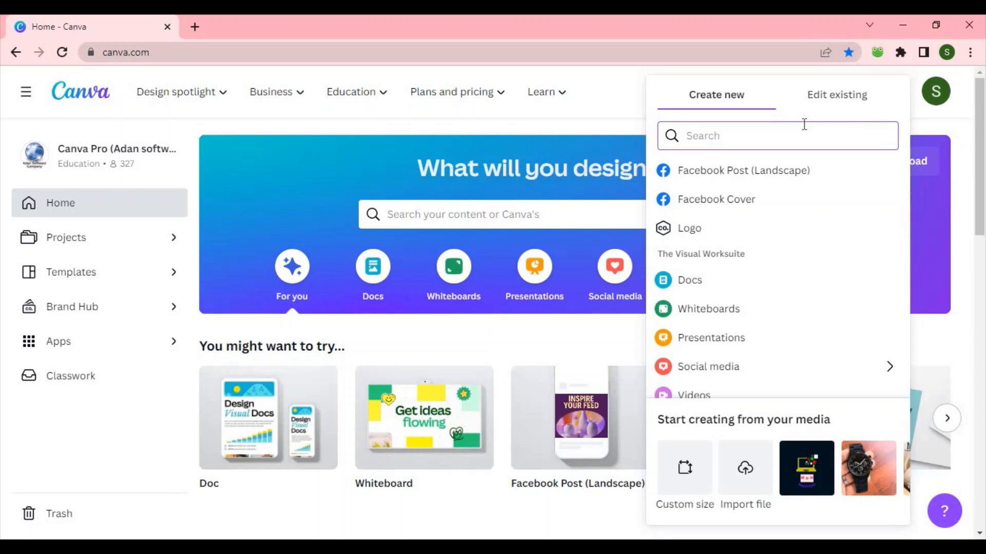
text(wallpaper)
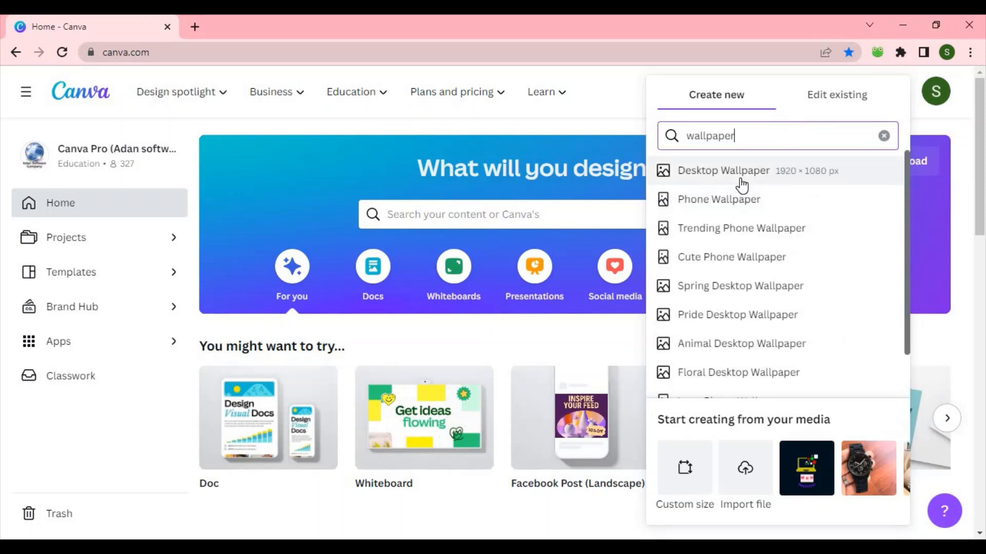
click(716, 203)
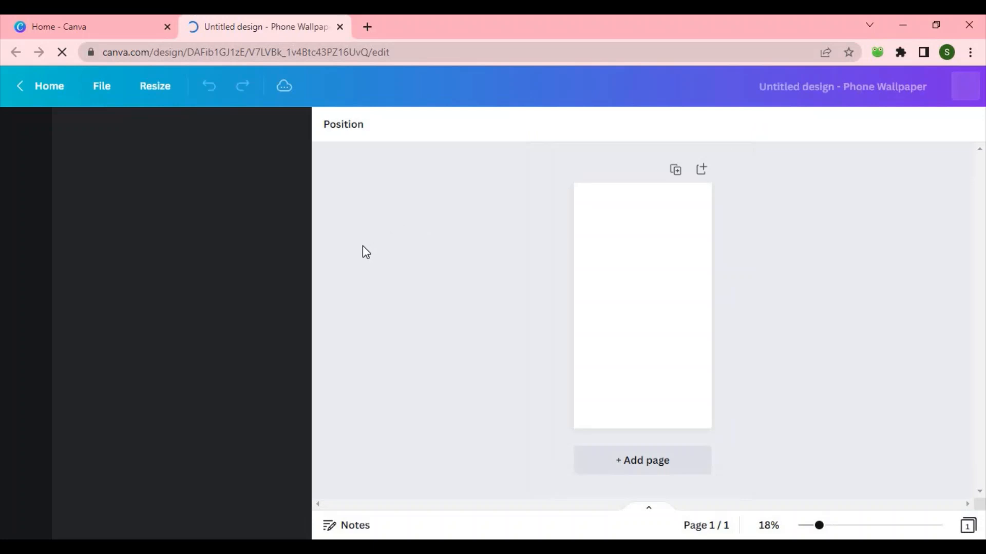
Step: Apply the Black Gold Minimalist Ramadhan Phone Wallpaper template and its template style to the page
scroll(304, 250, down, 5)
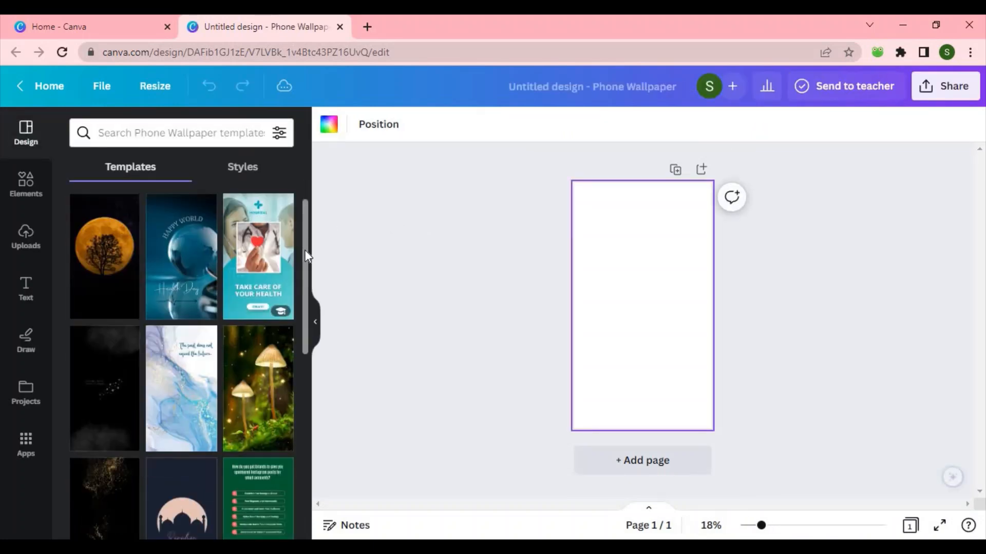
scroll(297, 339, down, 3)
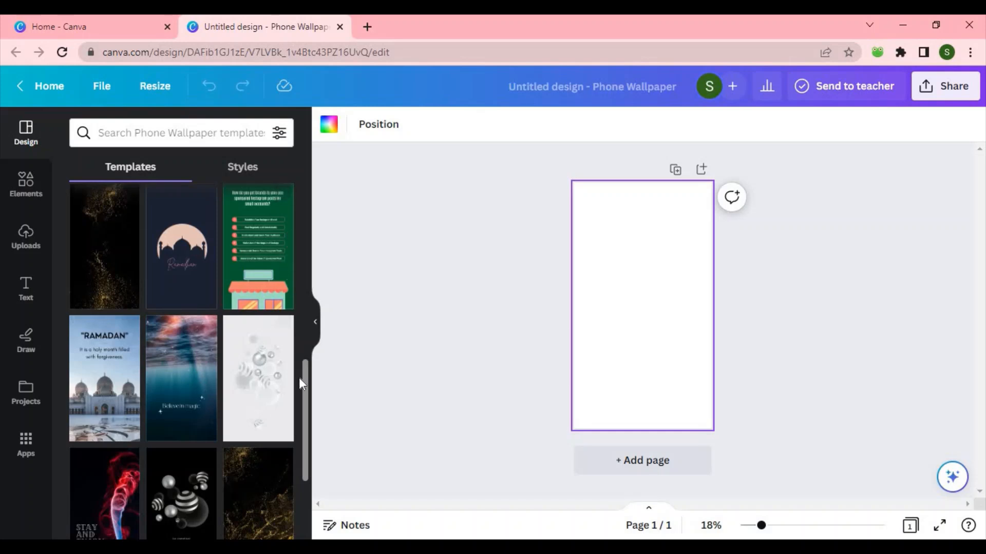
drag(306, 393, 324, 205)
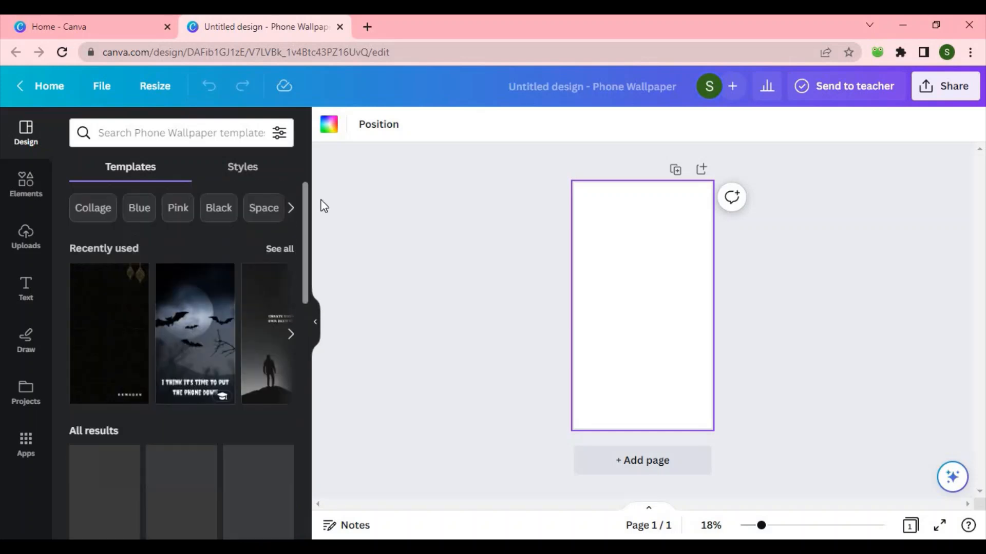
click(129, 345)
click(652, 286)
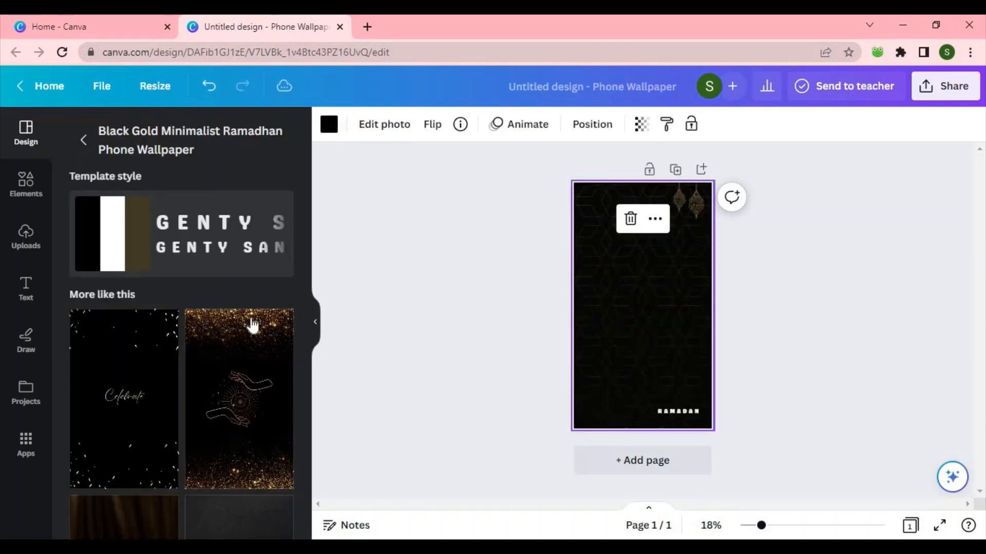
click(100, 235)
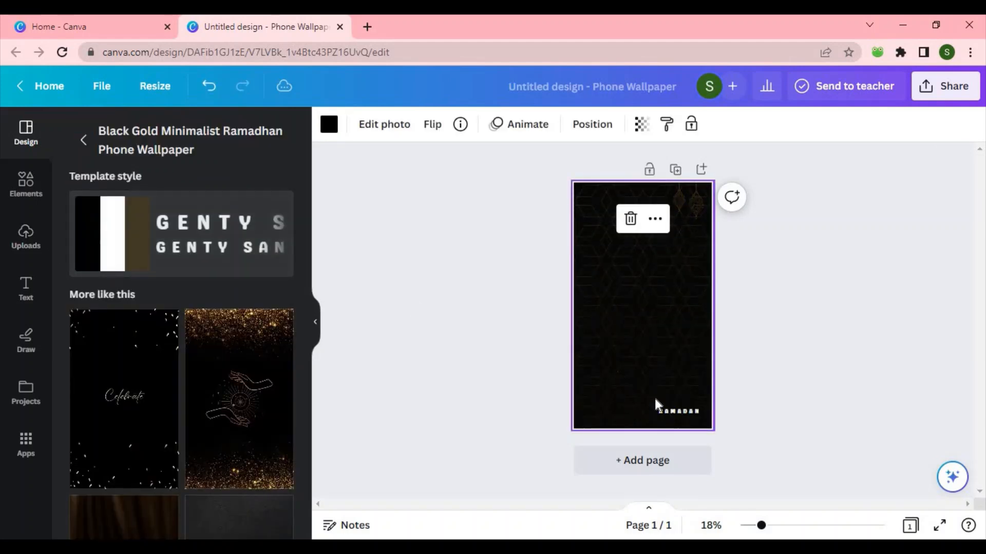
Step: Delete the RAMADAN text at the bottom of the wallpaper
click(666, 409)
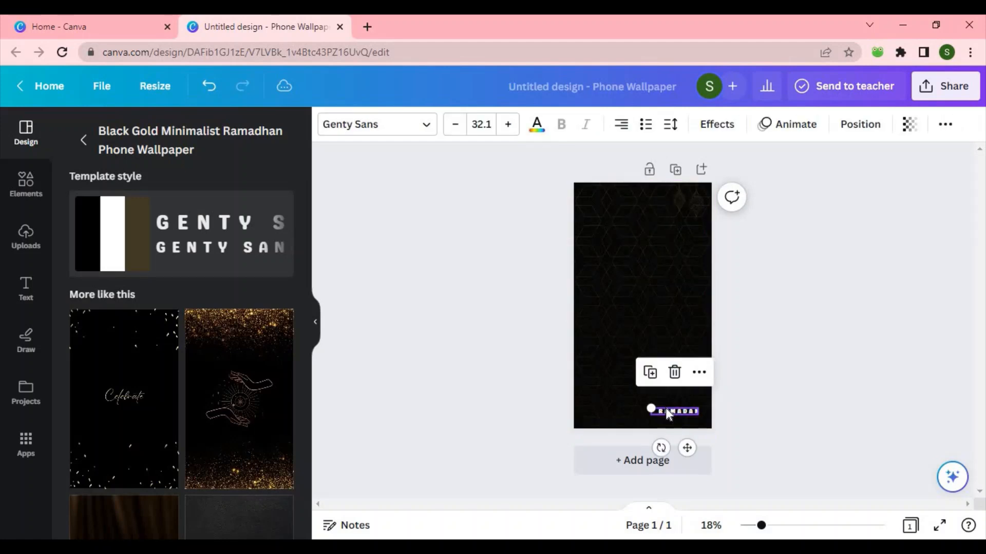
click(674, 372)
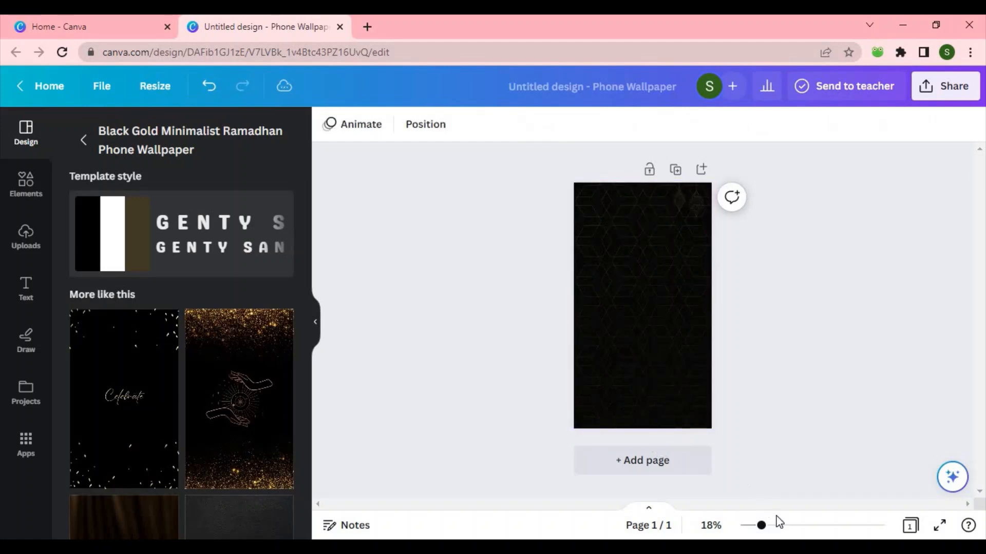
click(789, 526)
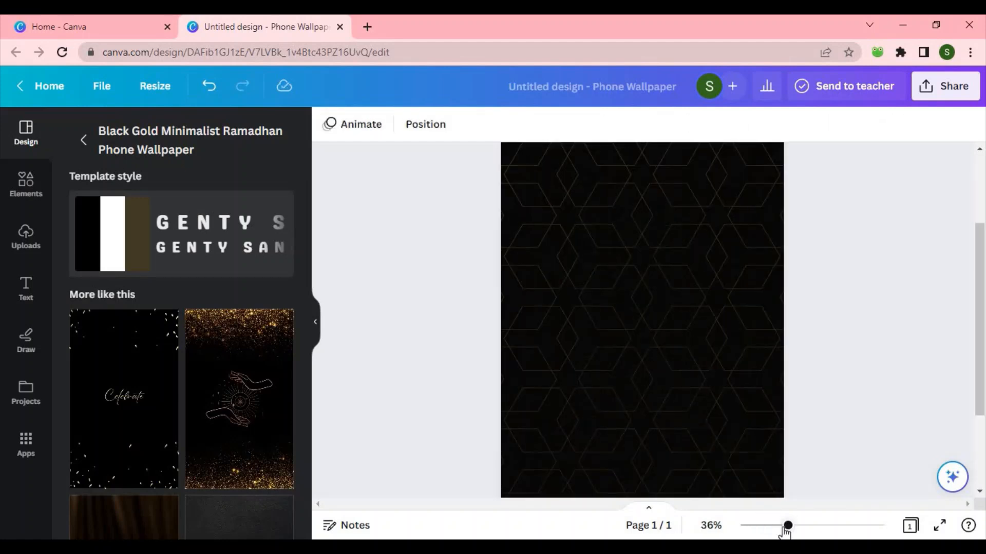
click(774, 526)
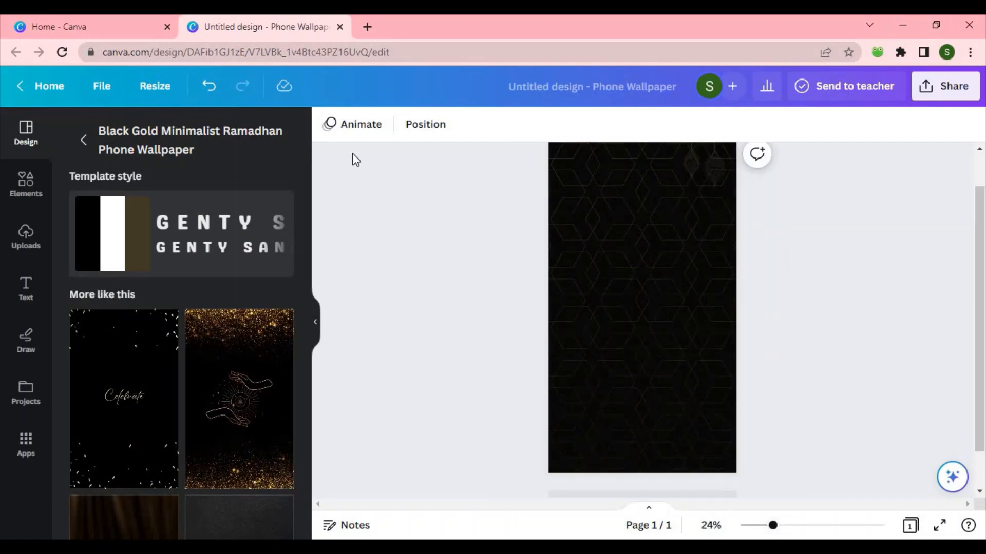
Step: Set the wallpaper's background colour to a custom reddish brown, #9F5E5E
click(370, 124)
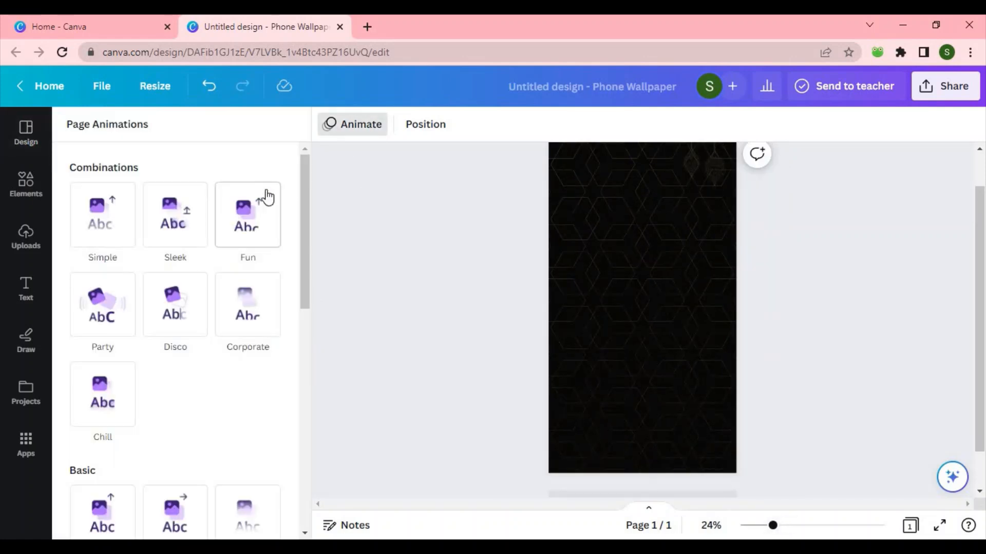
click(636, 220)
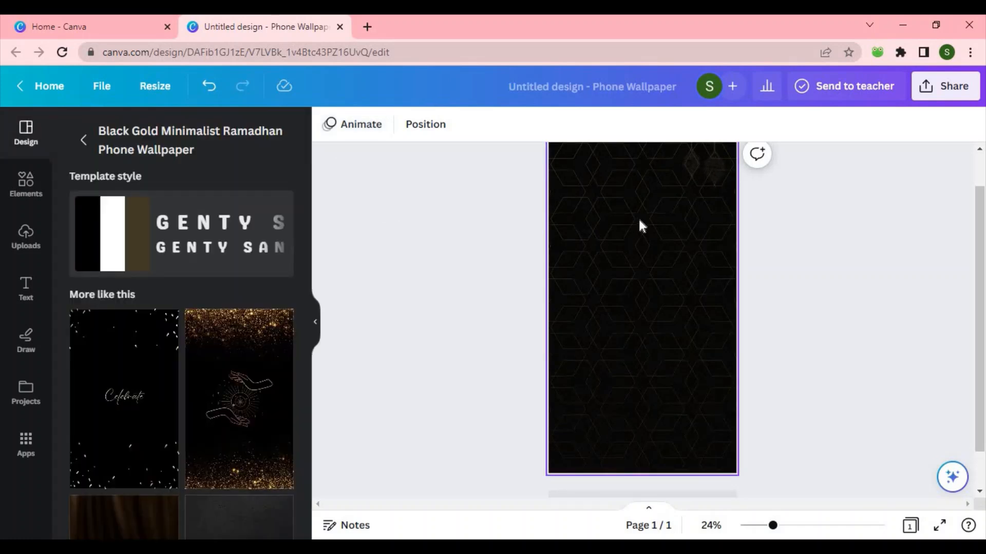
click(639, 216)
click(333, 131)
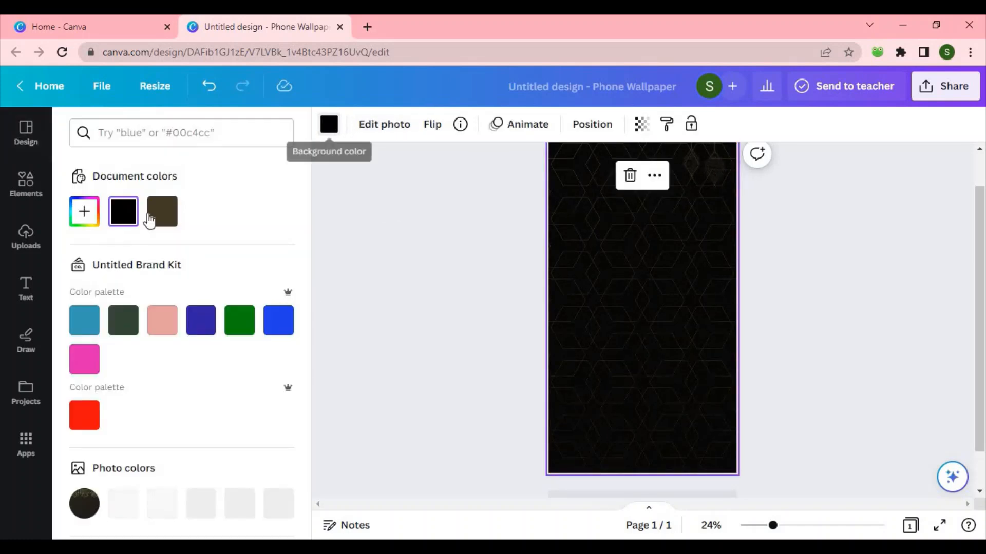
click(82, 213)
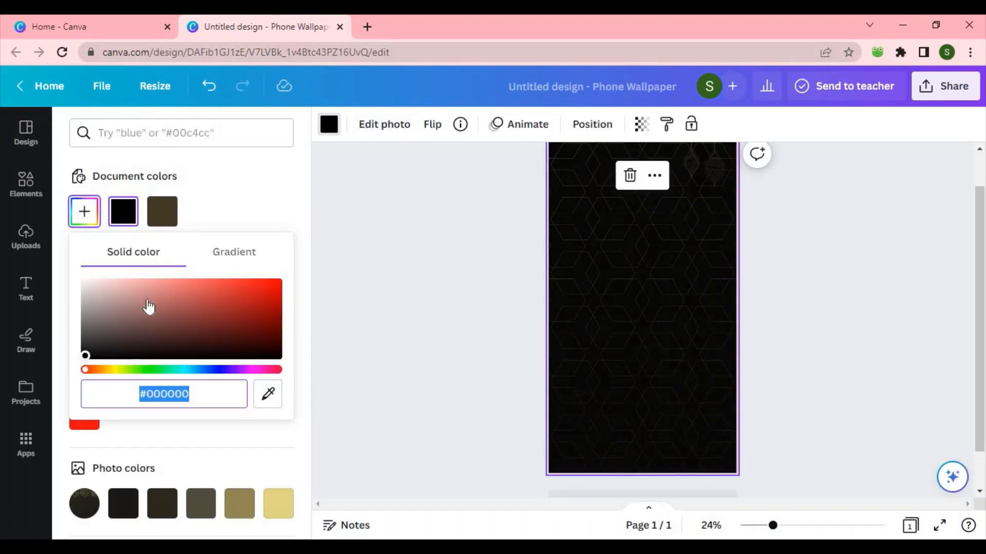
click(146, 300)
drag(146, 299, 164, 309)
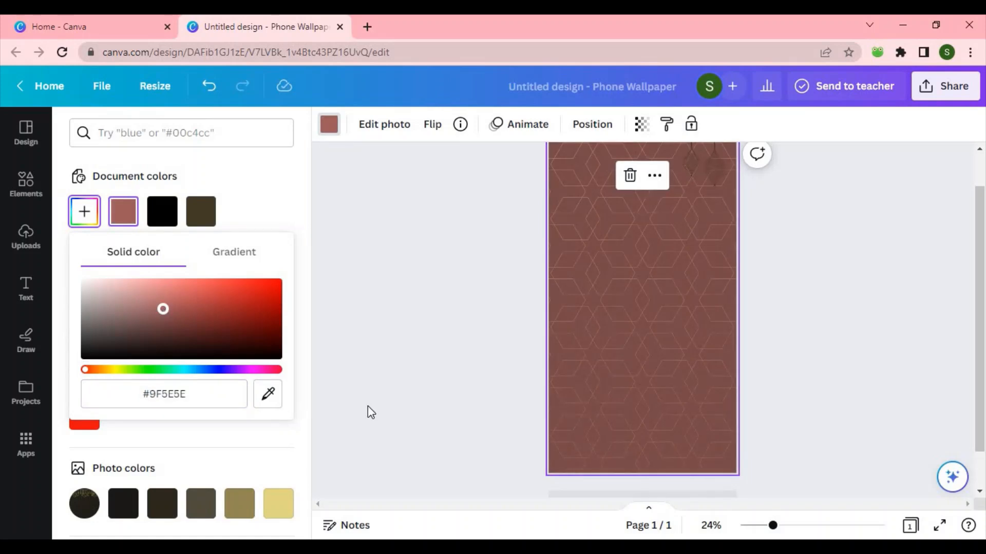
click(28, 187)
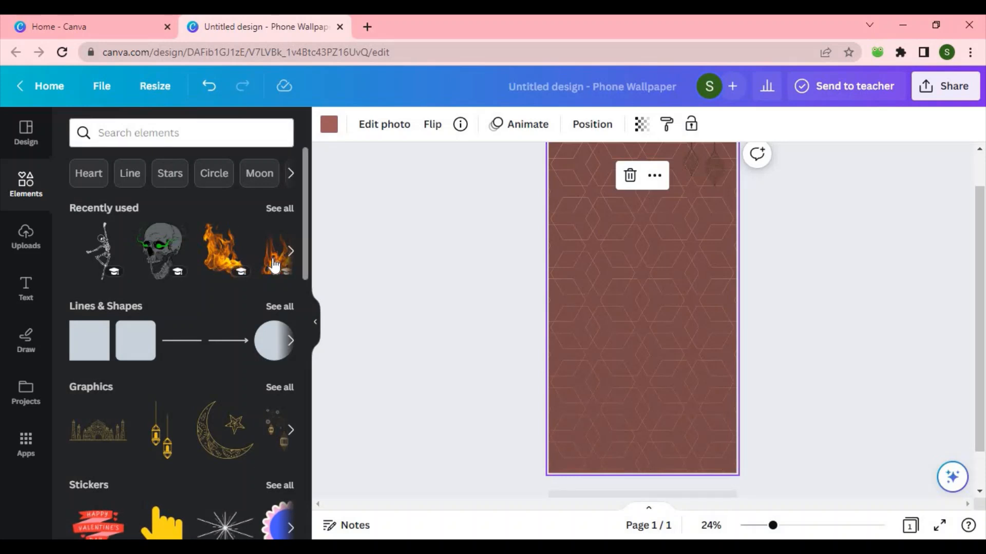
click(285, 216)
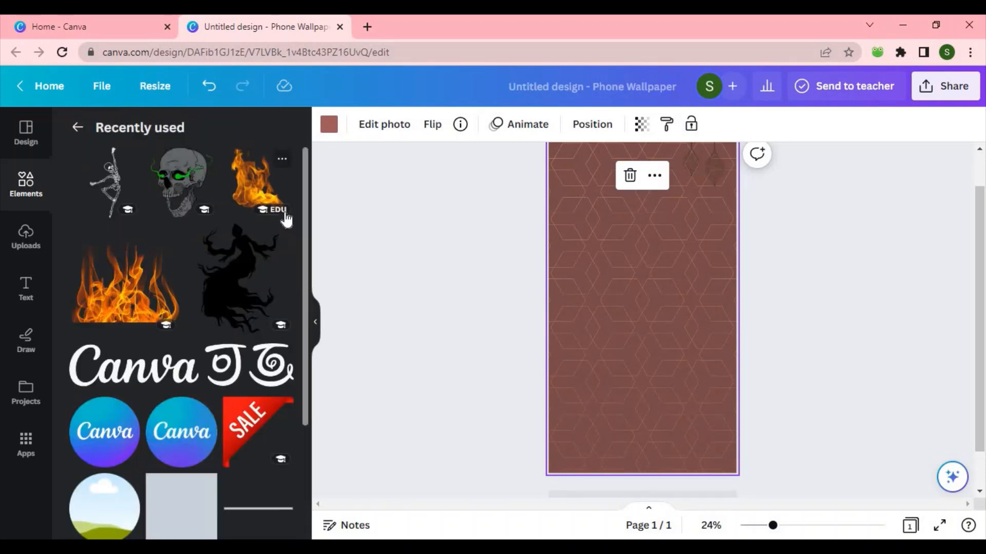
click(237, 289)
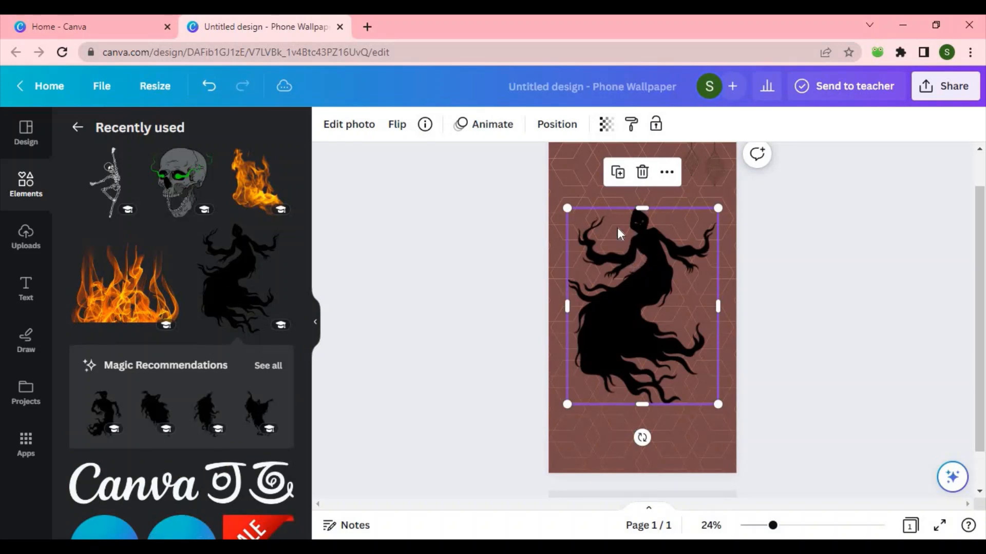
drag(617, 227, 601, 175)
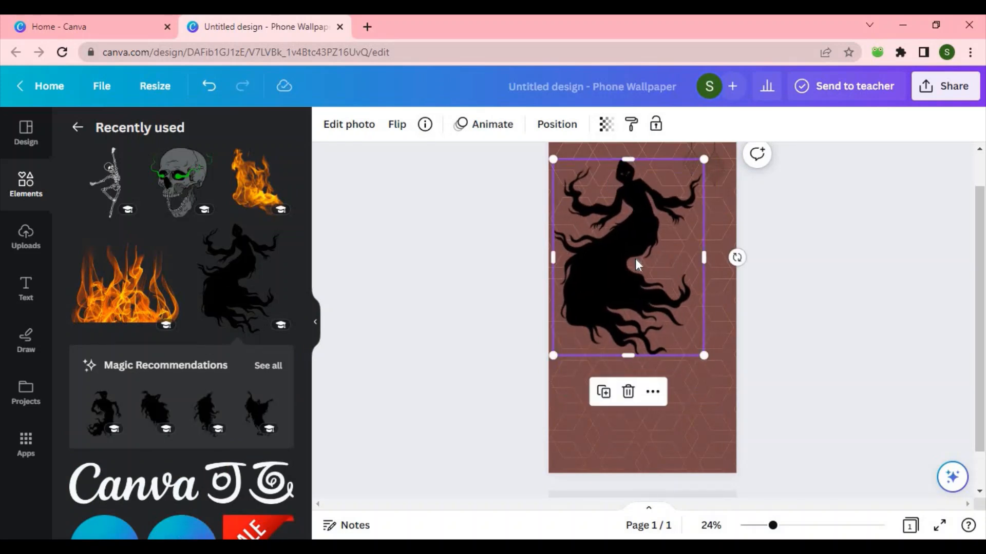
click(628, 394)
Step: Add the wide flame graphic from recently used elements and stretch it across the bottom of the wallpaper
click(158, 314)
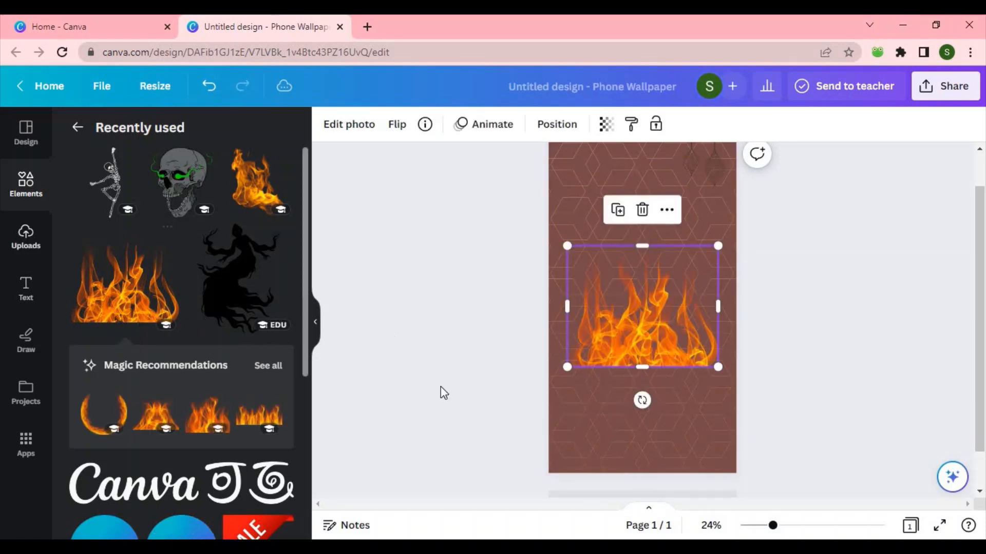
drag(668, 343, 664, 450)
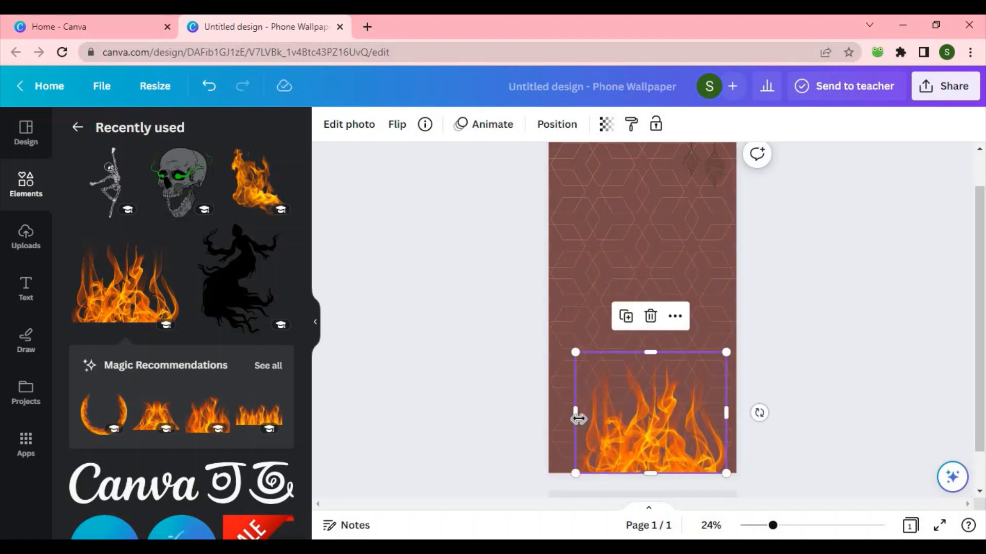
drag(569, 419, 548, 418)
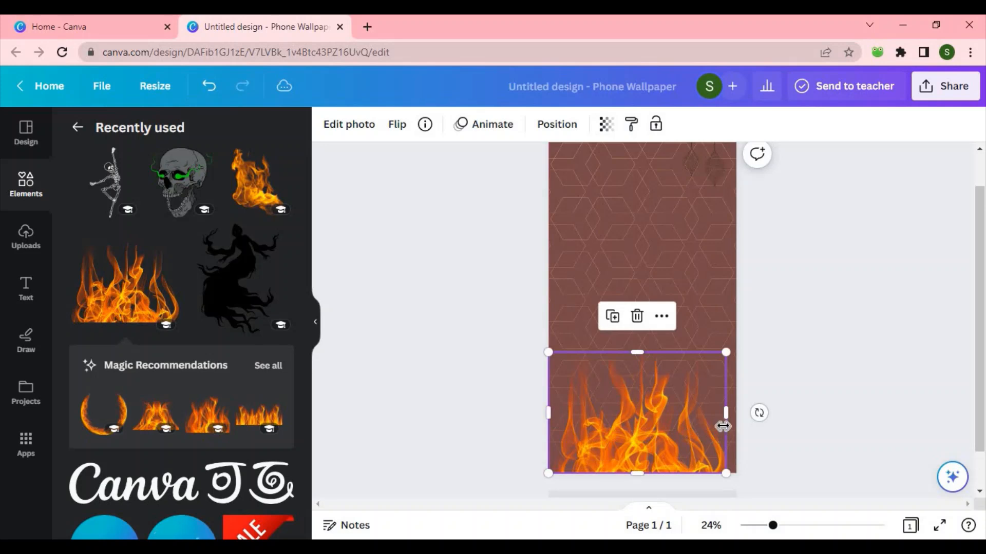
drag(725, 425, 748, 420)
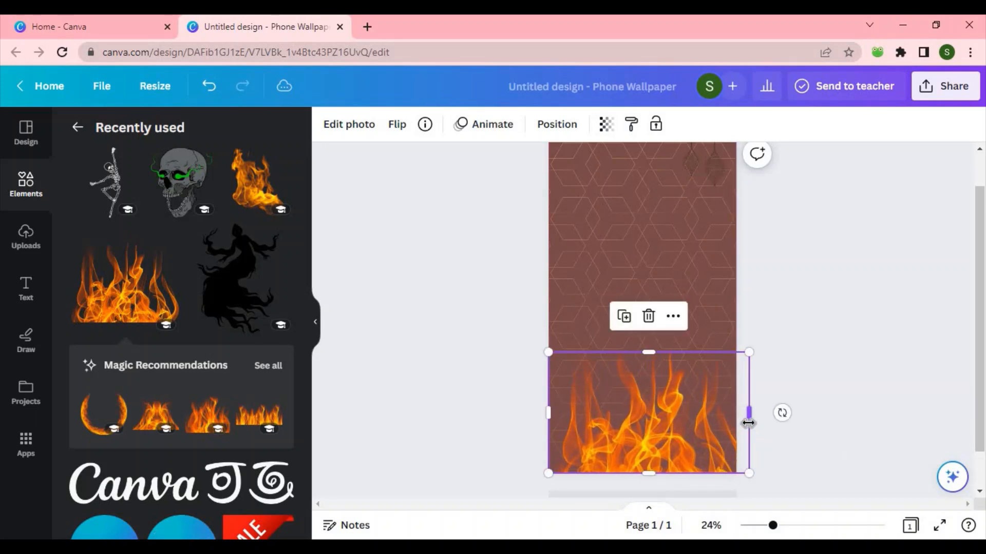
Step: Set the bottom flame graphic's transparency to 57
click(606, 125)
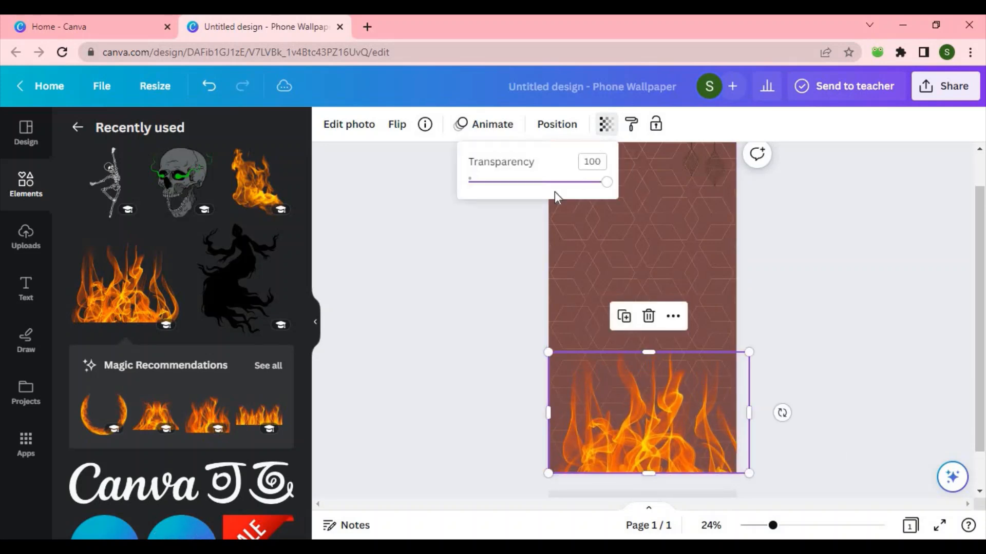
click(507, 184)
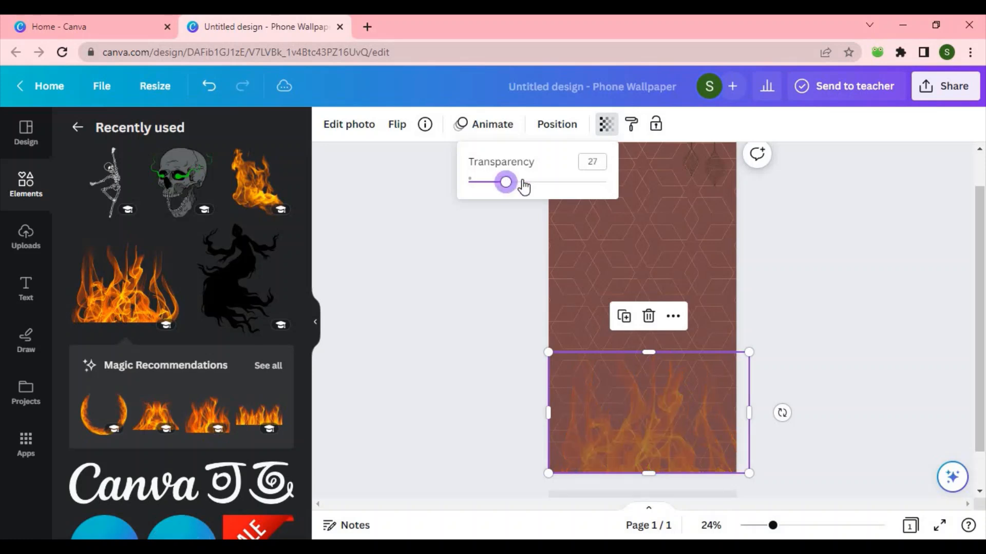
click(523, 184)
click(533, 183)
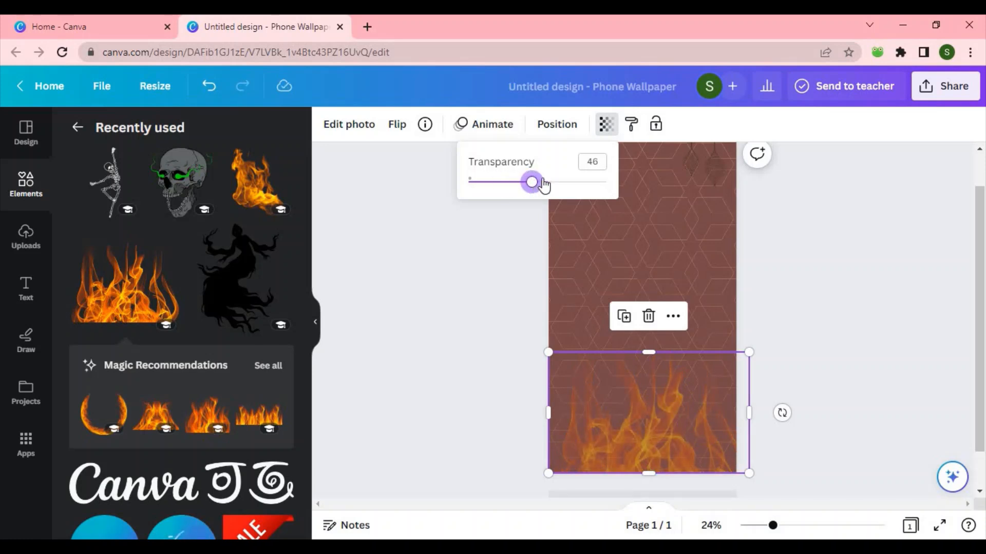
click(547, 183)
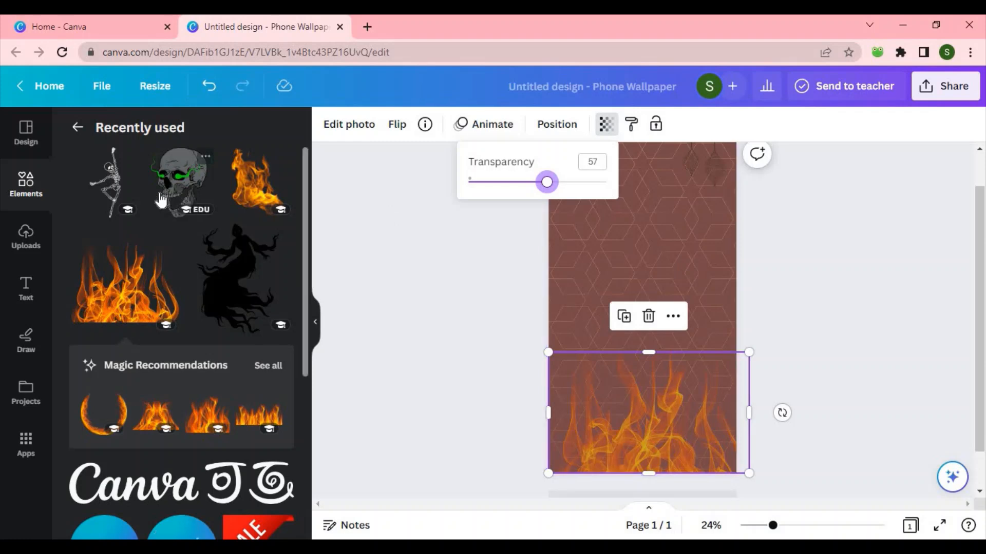
Step: Add the single flame graphic, enlarge it over the middle of the wallpaper and rotate it slightly
click(258, 190)
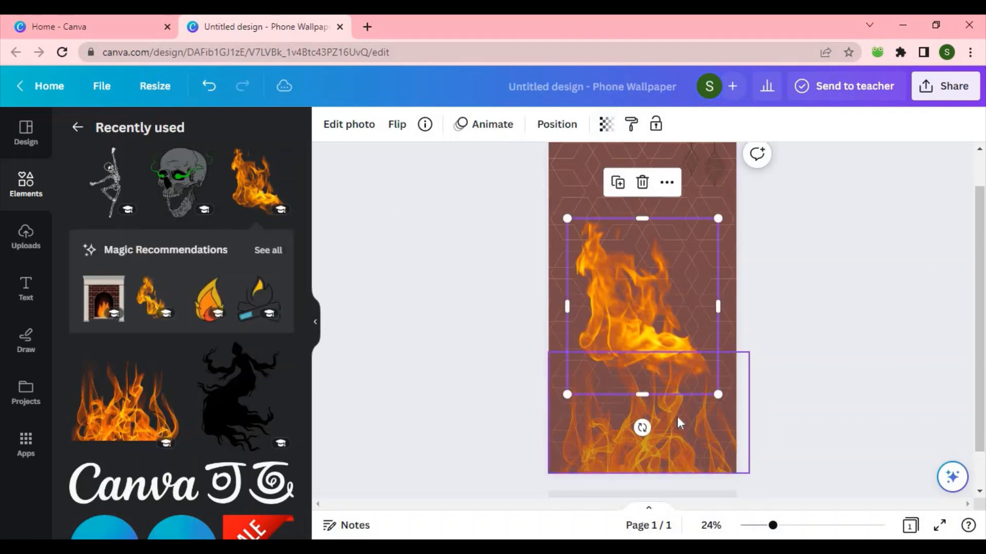
drag(641, 428, 741, 302)
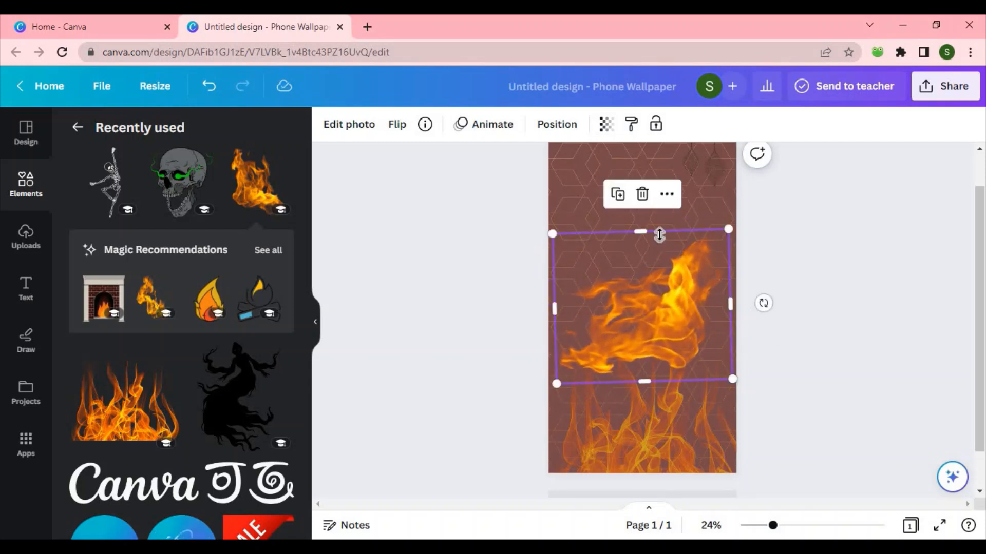
drag(648, 233, 646, 191)
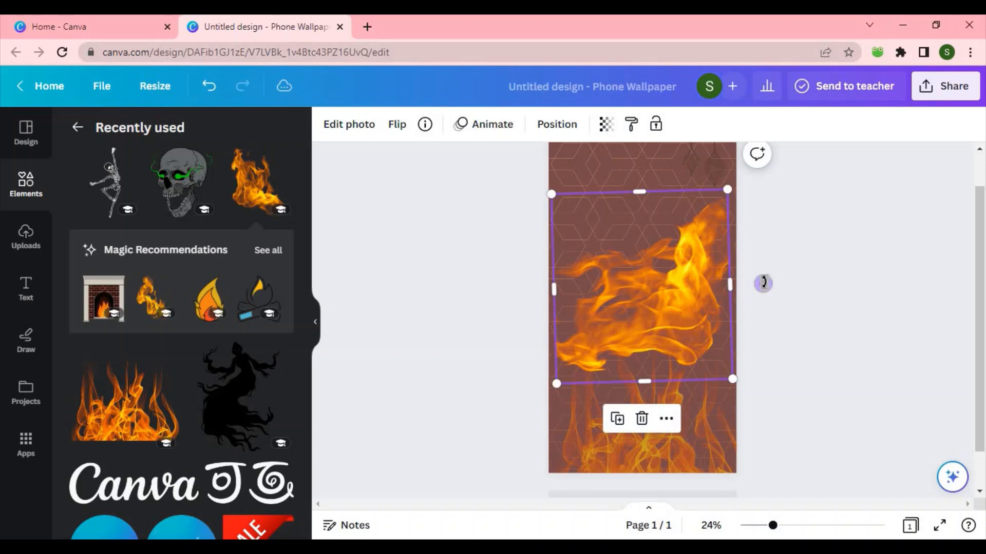
drag(763, 283, 737, 313)
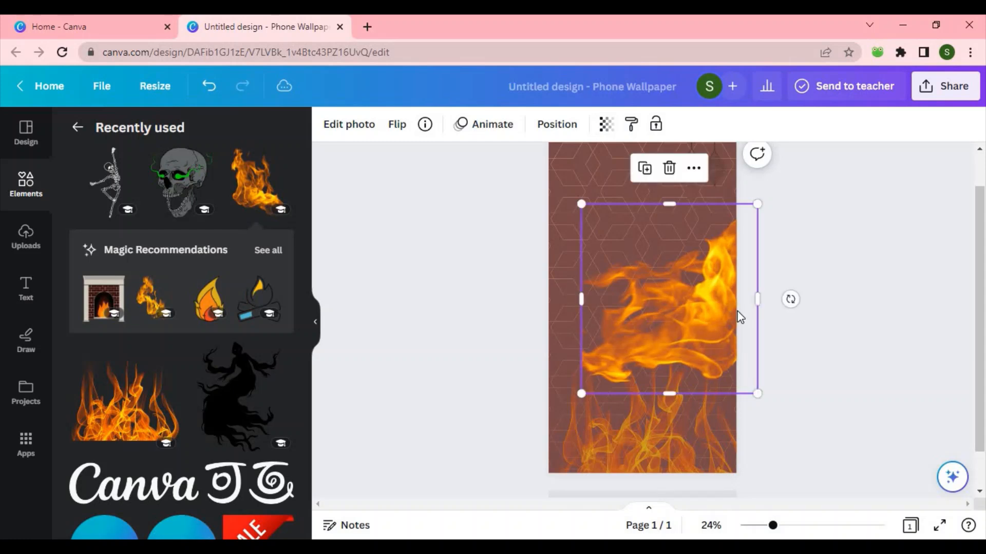
Step: Set the middle flame graphic's transparency to 42
click(606, 125)
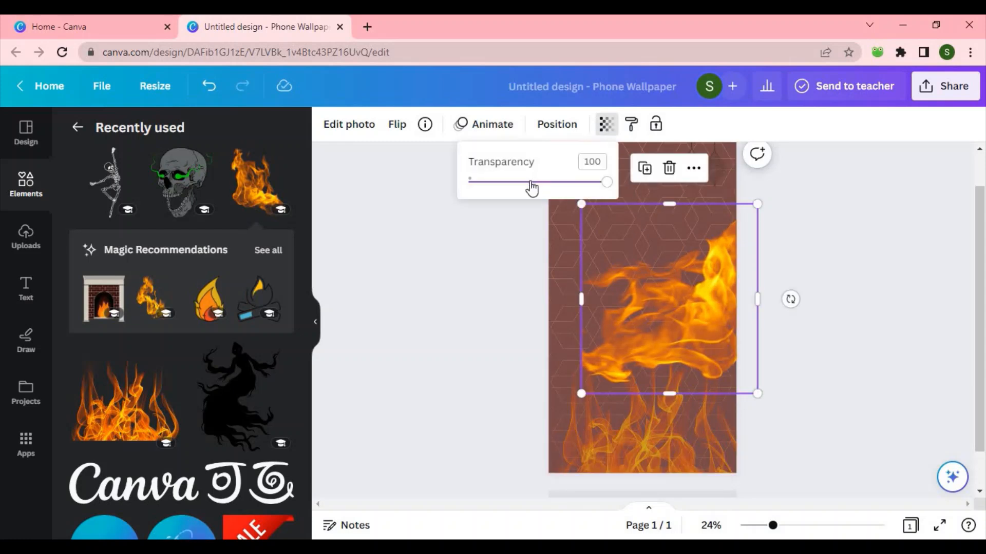
click(527, 181)
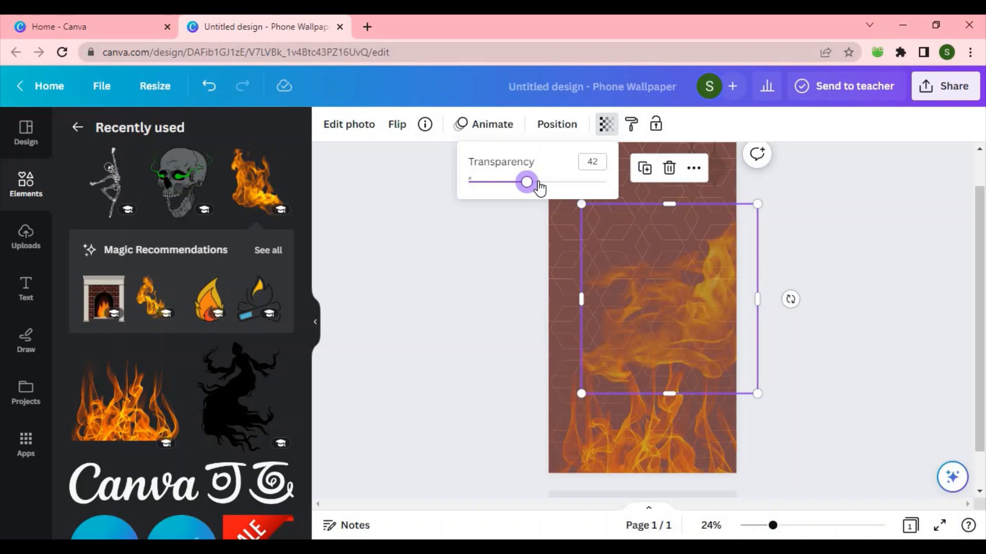
Step: Set the middle flame graphic's transparency to 50
click(538, 182)
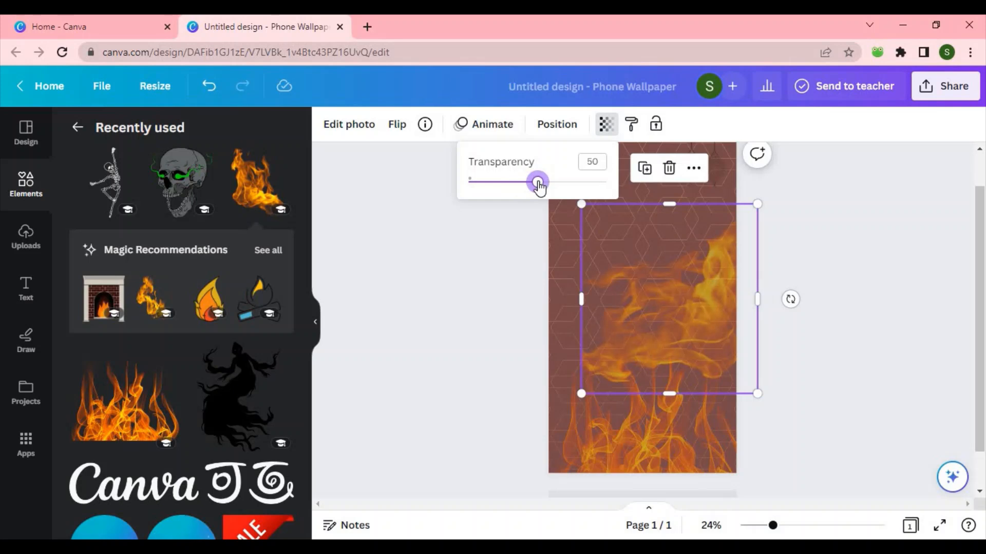
click(402, 266)
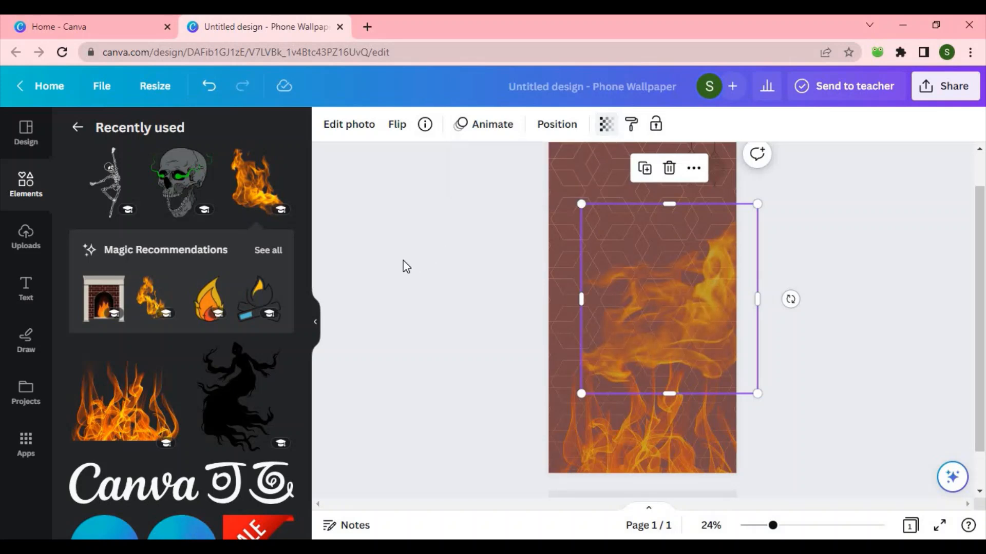
Step: Add another flame graphic from the recommendations and stretch it across the full width of the wallpaper's upper middle
click(148, 308)
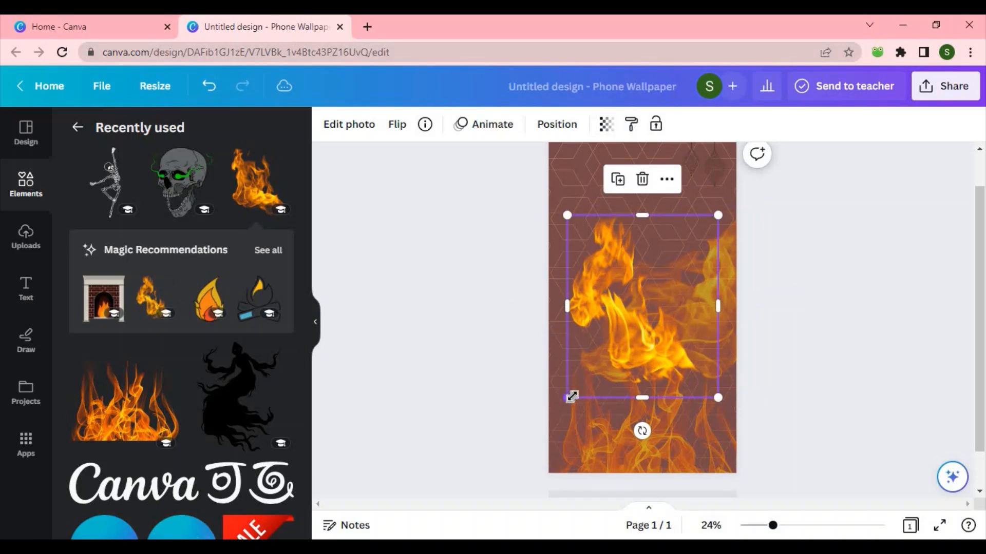
drag(641, 430, 418, 308)
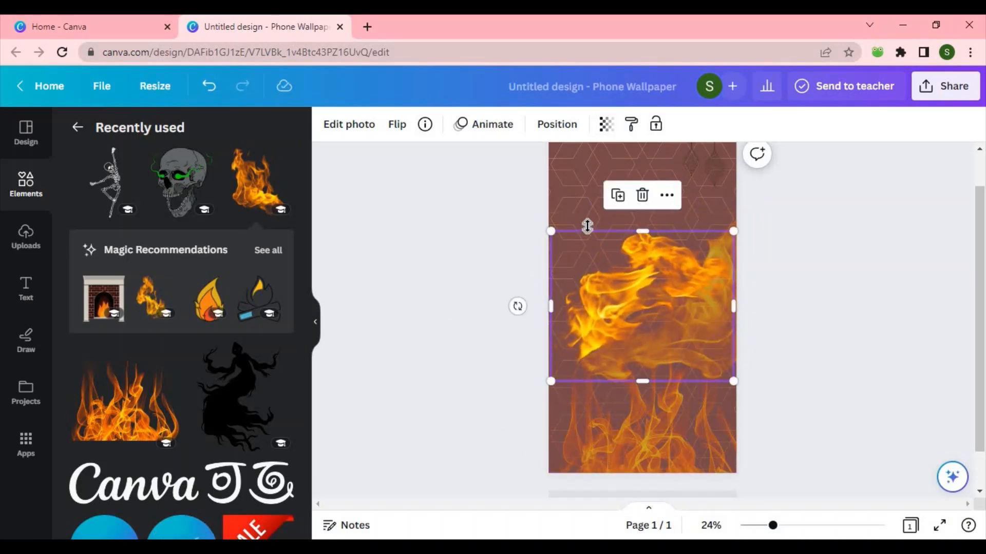
drag(596, 233, 596, 204)
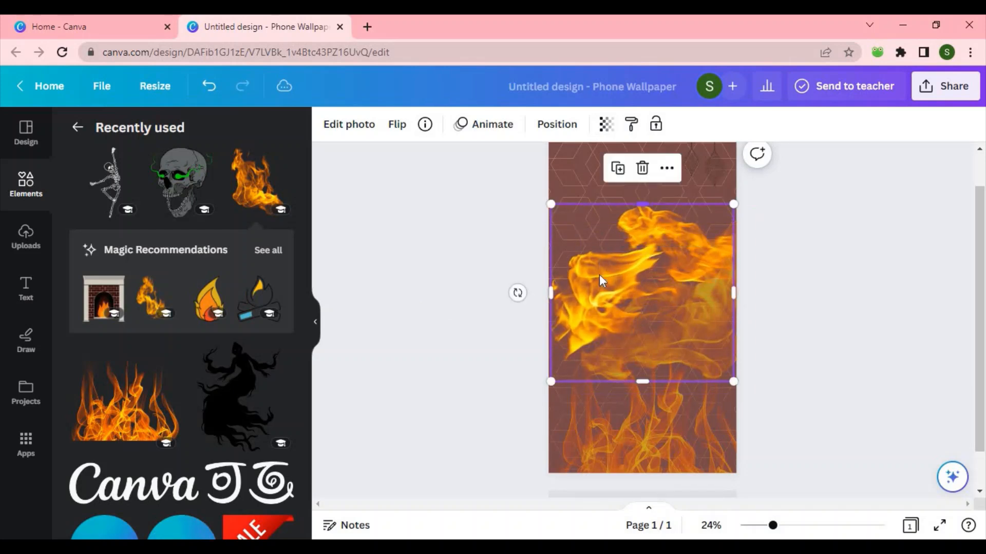
drag(586, 294, 572, 299)
Step: Set the new flame graphic's transparency to 57
click(605, 124)
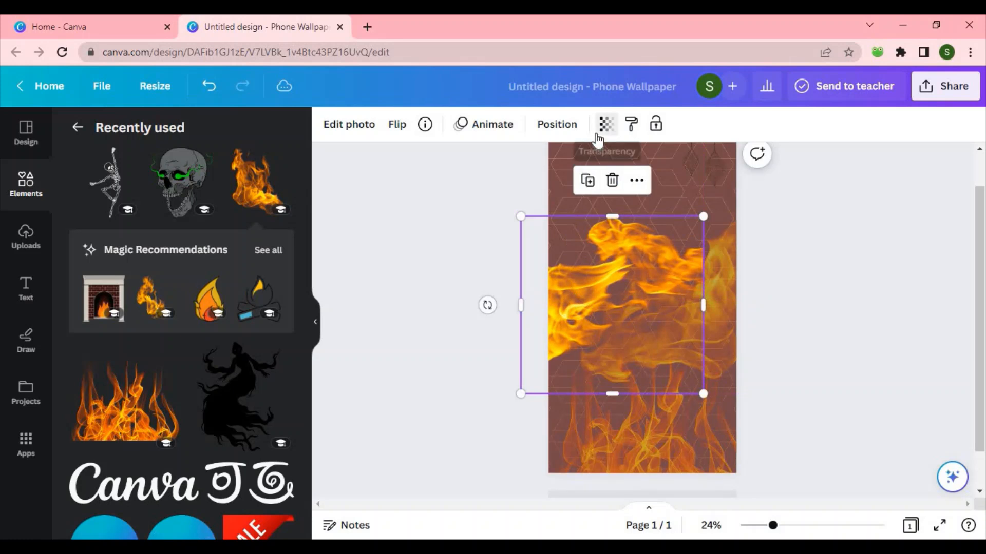
click(549, 183)
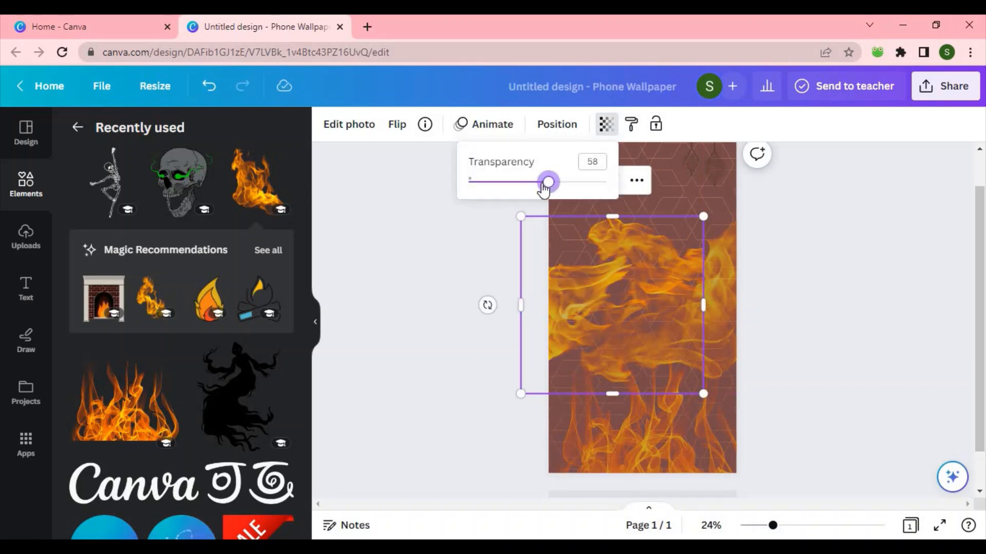
click(537, 184)
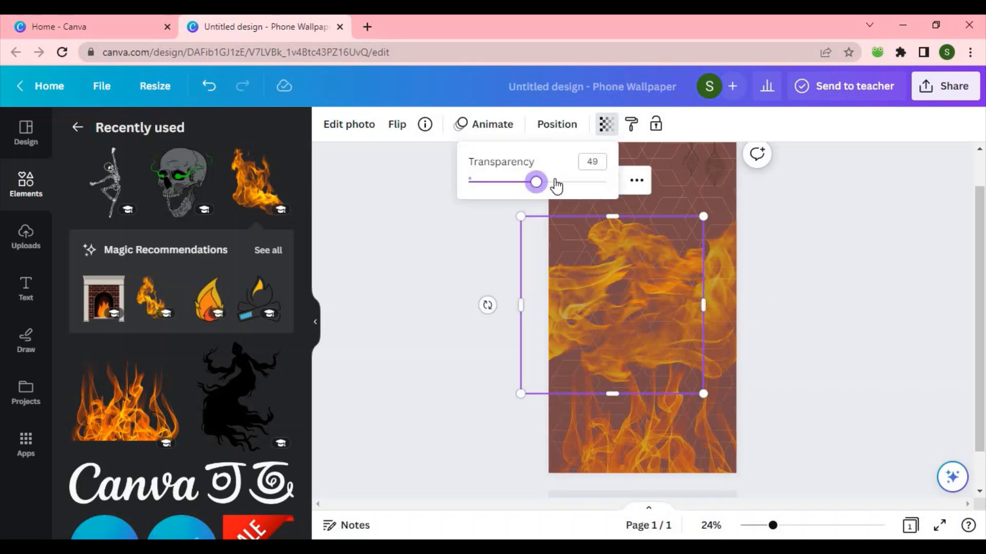
click(555, 183)
drag(551, 184, 546, 182)
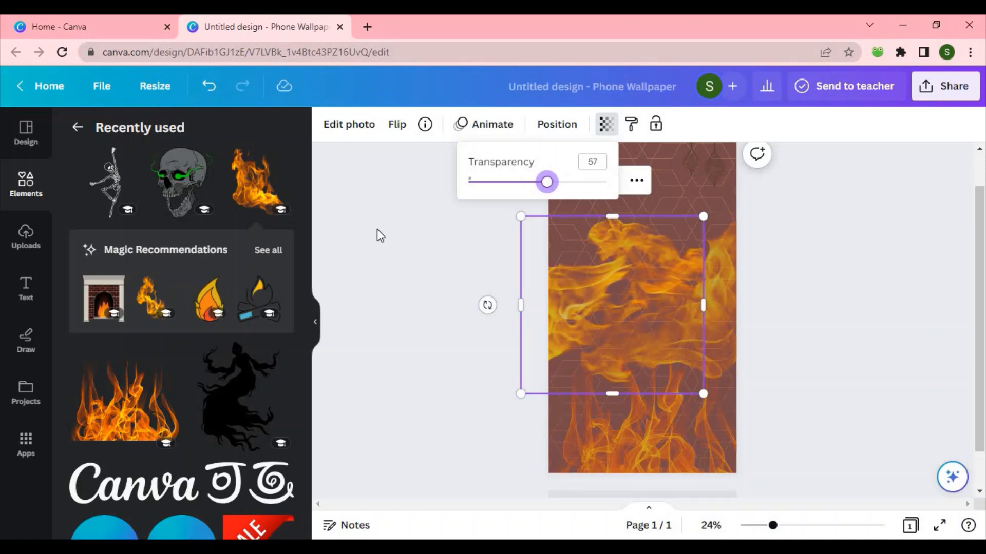
Step: Add the ghost silhouette graphic from recently used elements and position it over the middle of the wallpaper
click(246, 410)
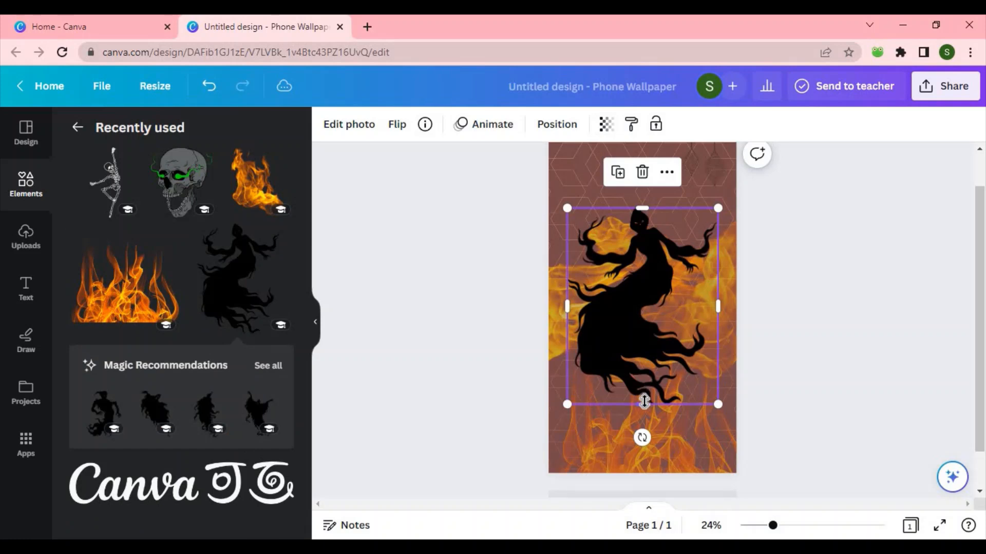
drag(645, 408, 646, 421)
drag(640, 303, 638, 274)
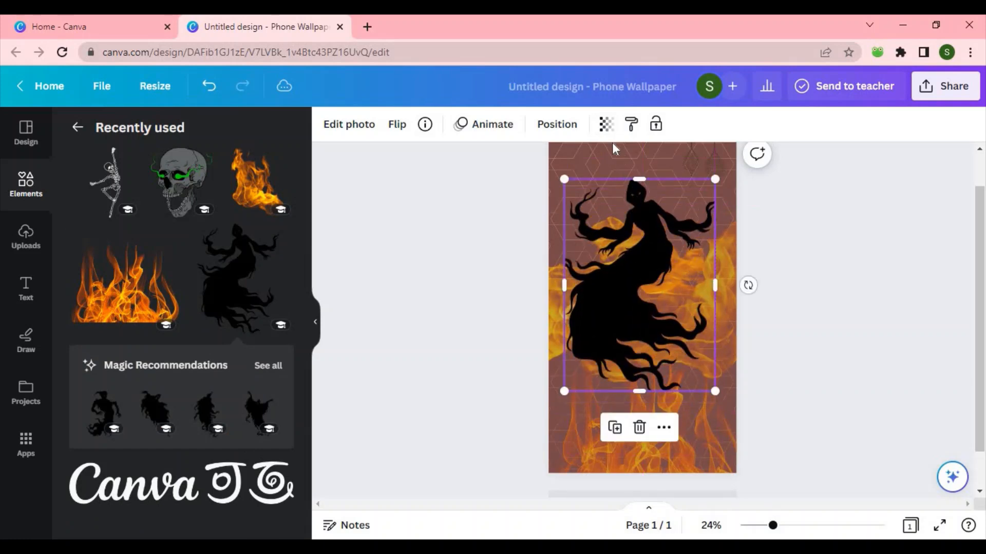
Step: Set the ghost silhouette's transparency to 89
click(606, 124)
click(569, 182)
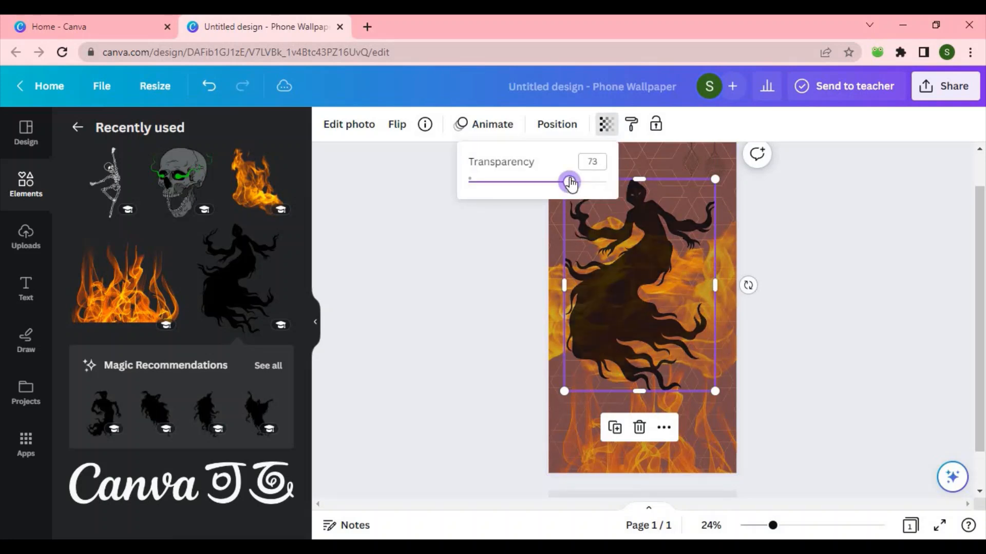
click(592, 182)
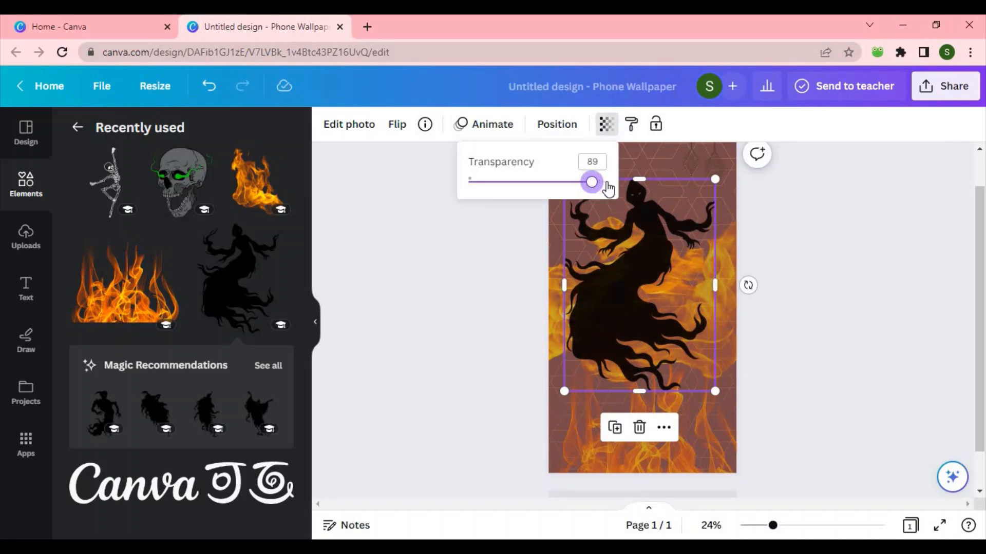
key(Escape)
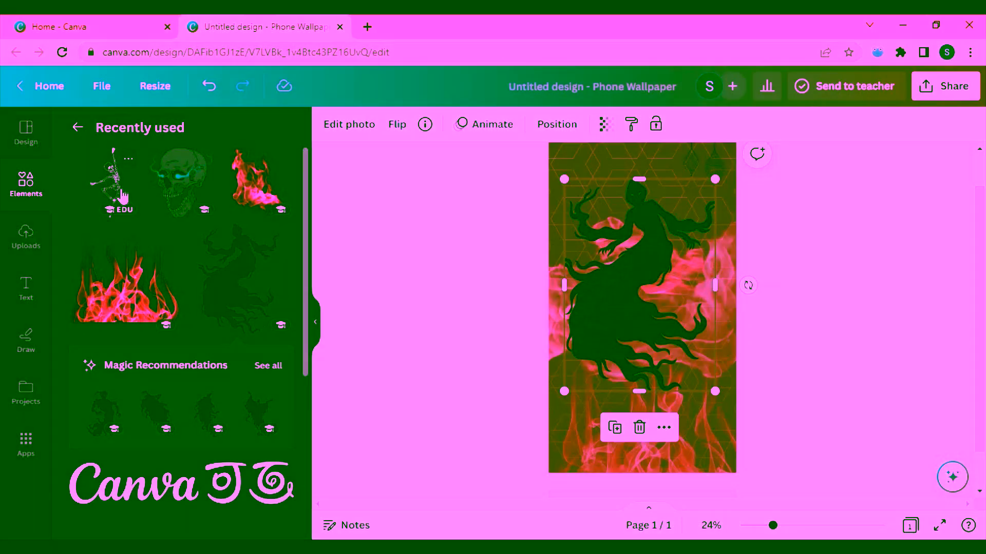
Step: Add the dancing skeleton graphic and recolour it to #1B5B0B
click(123, 196)
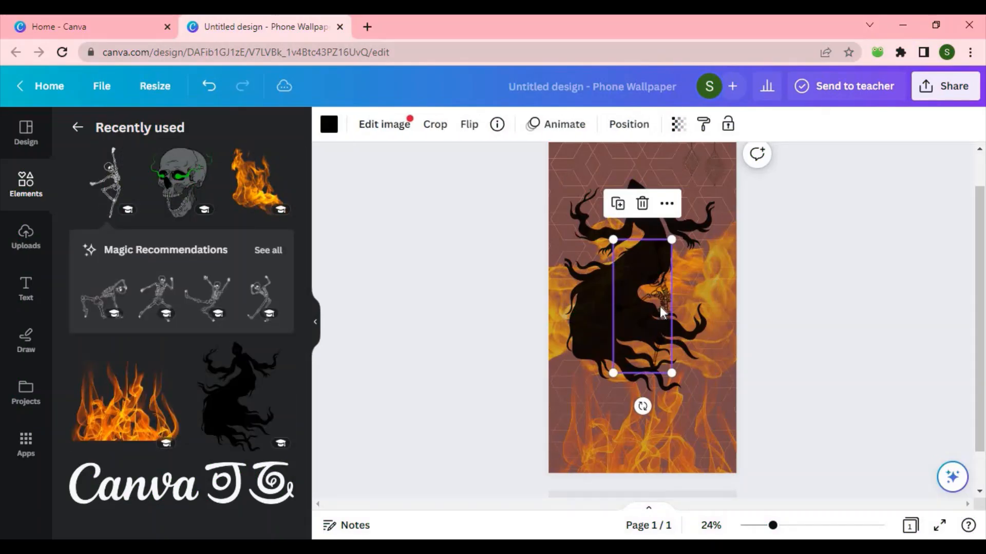
click(329, 129)
click(99, 220)
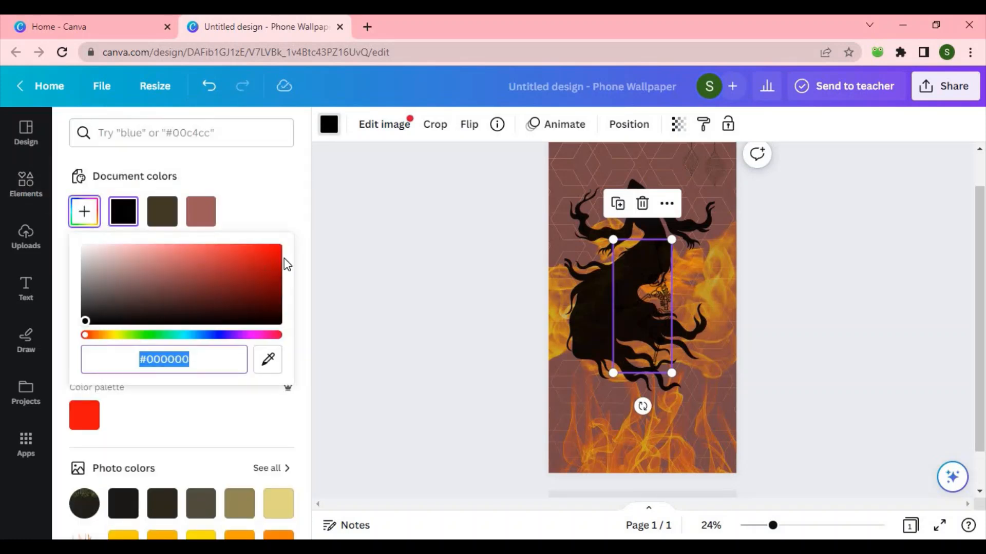
click(259, 257)
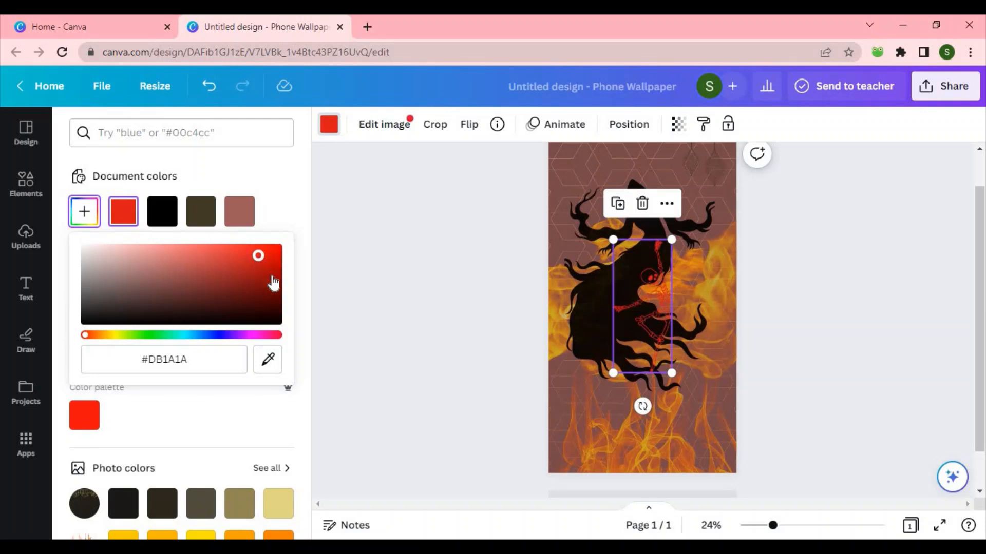
click(258, 297)
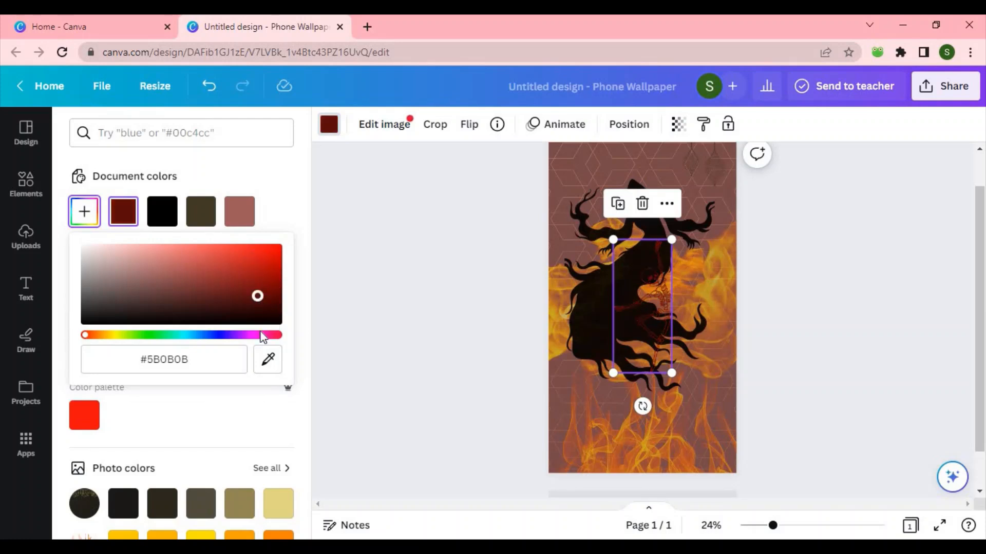
click(144, 336)
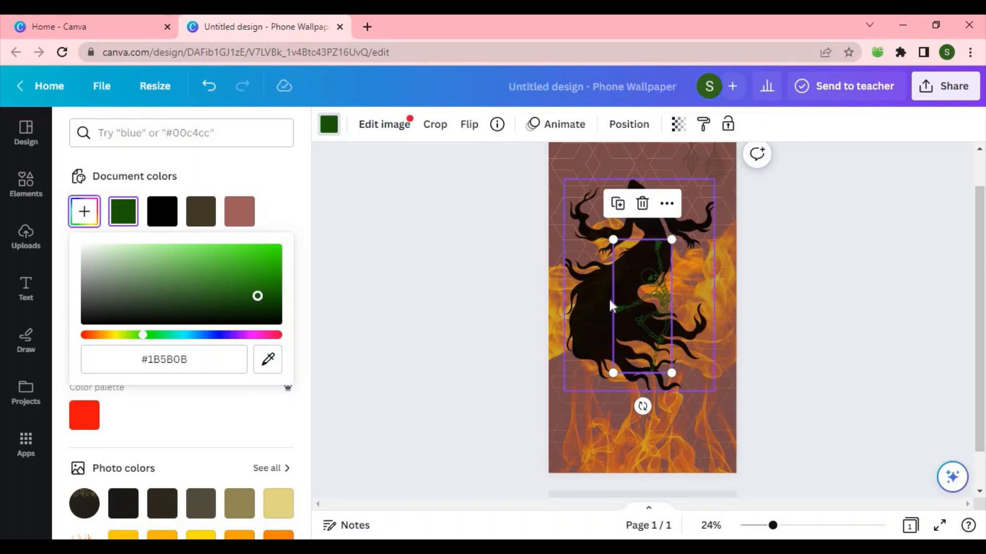
Step: Move and rotate the skeleton diagonally over the ghost's body
drag(639, 297, 616, 289)
drag(619, 398, 563, 381)
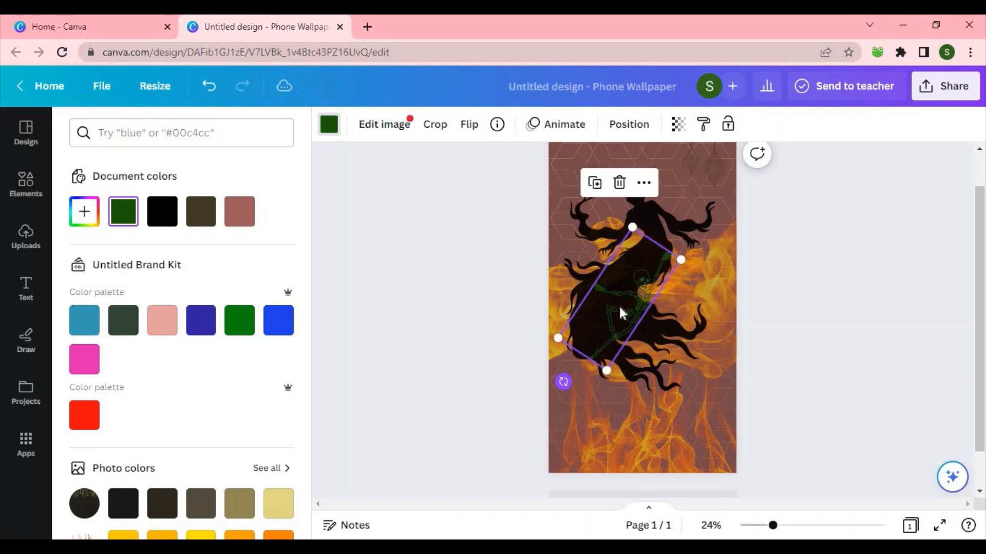
drag(623, 297, 615, 279)
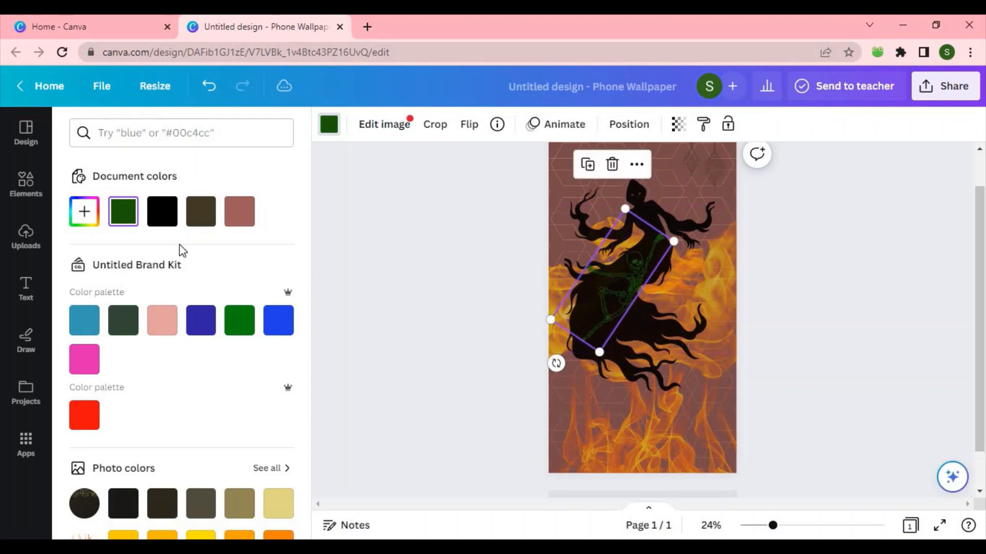
Step: Recolour the skeleton to #8BBD7F and delete it
click(84, 211)
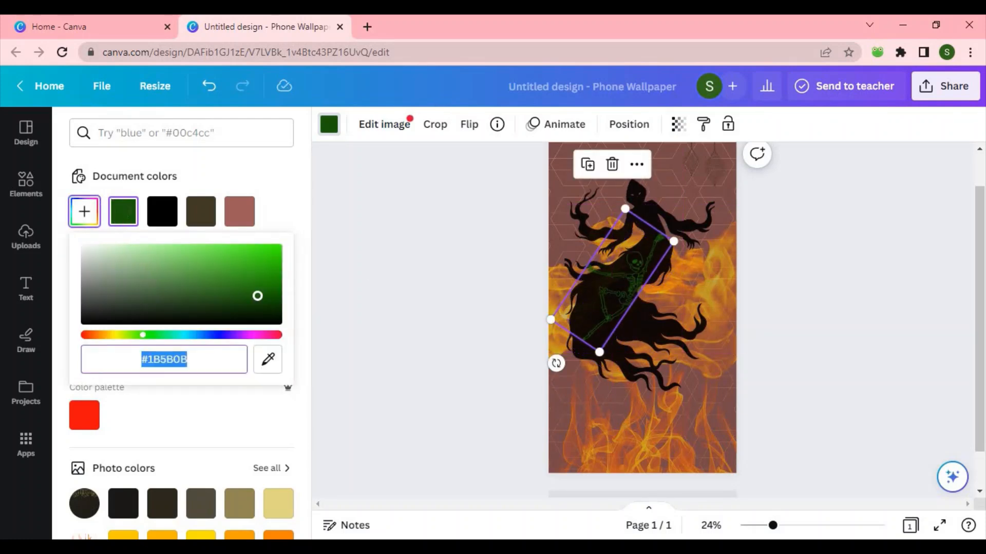
click(147, 265)
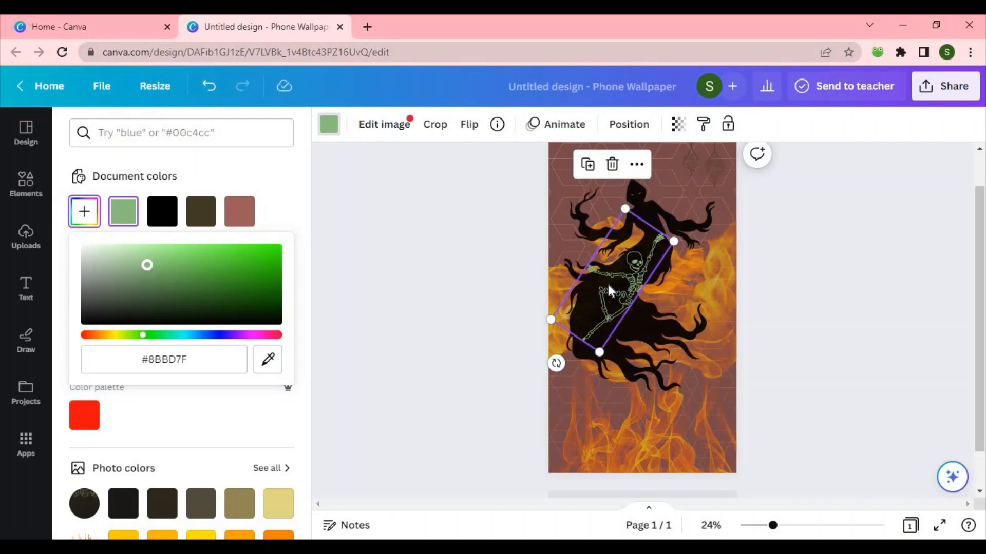
click(612, 164)
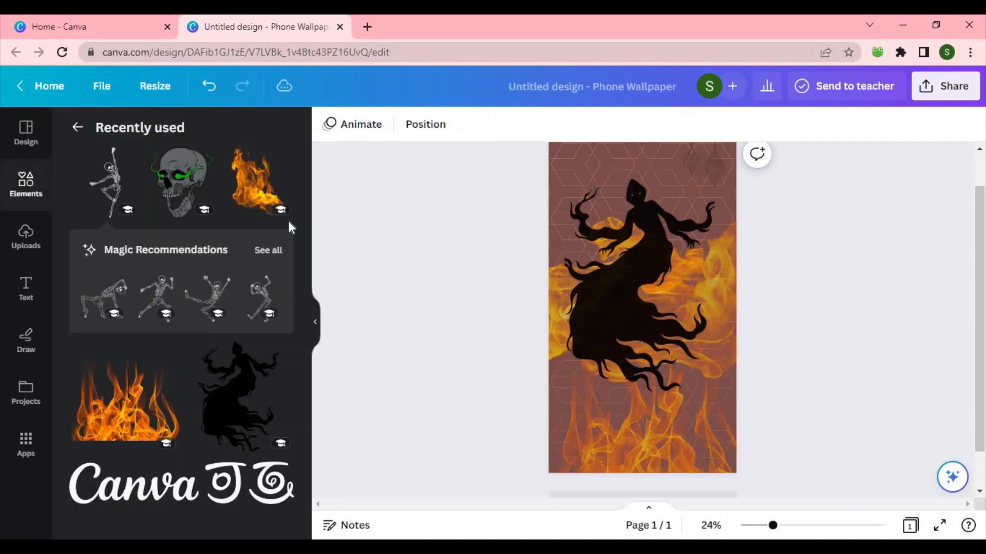
Step: Add a circle shape and drag it off the wallpaper
click(77, 127)
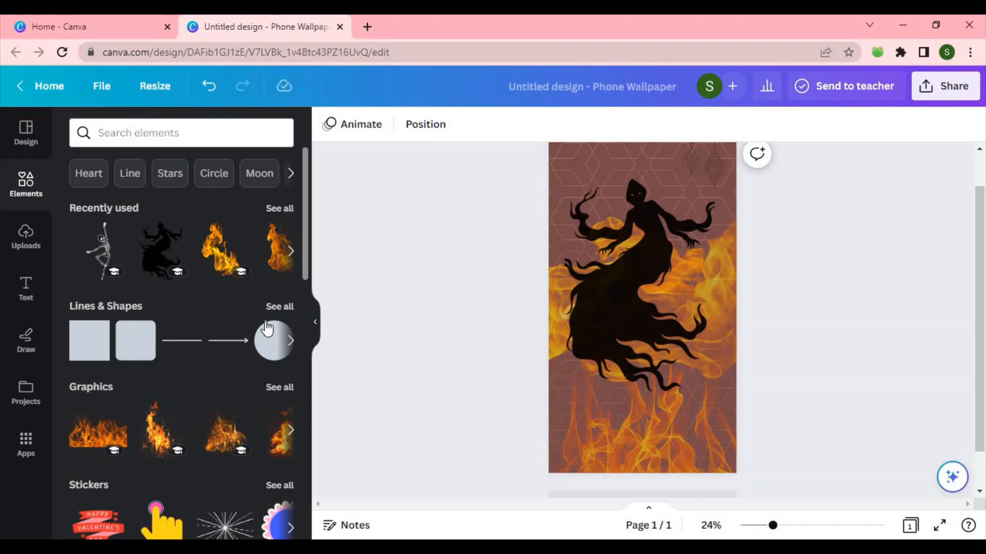
click(275, 353)
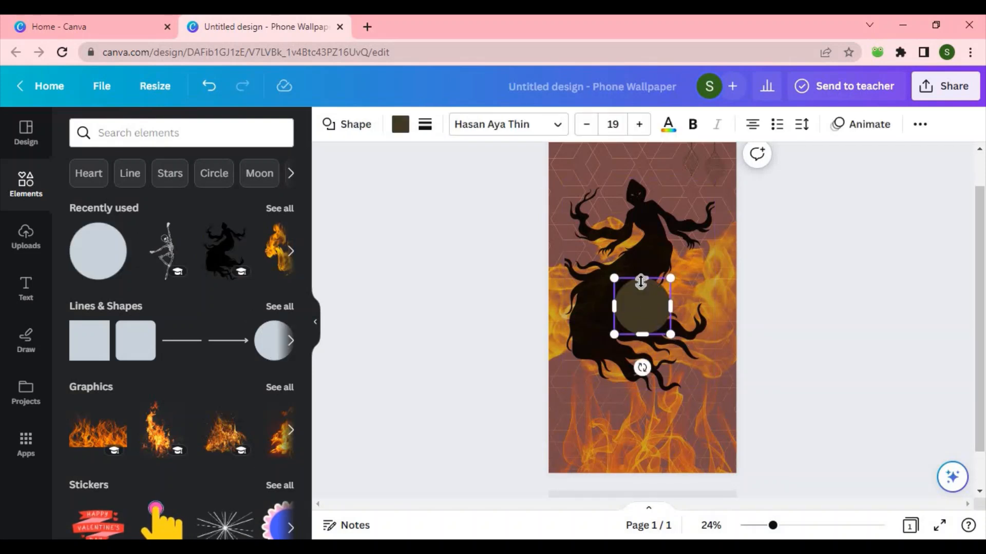
right_click(641, 300)
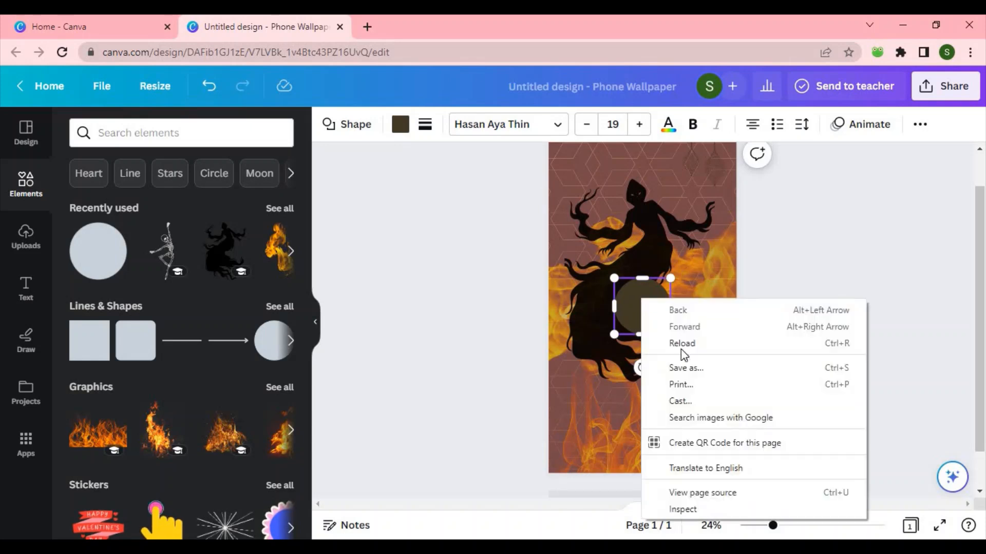
click(627, 295)
drag(628, 295, 878, 424)
Step: Search the elements for frame and browse the Frames results
click(195, 137)
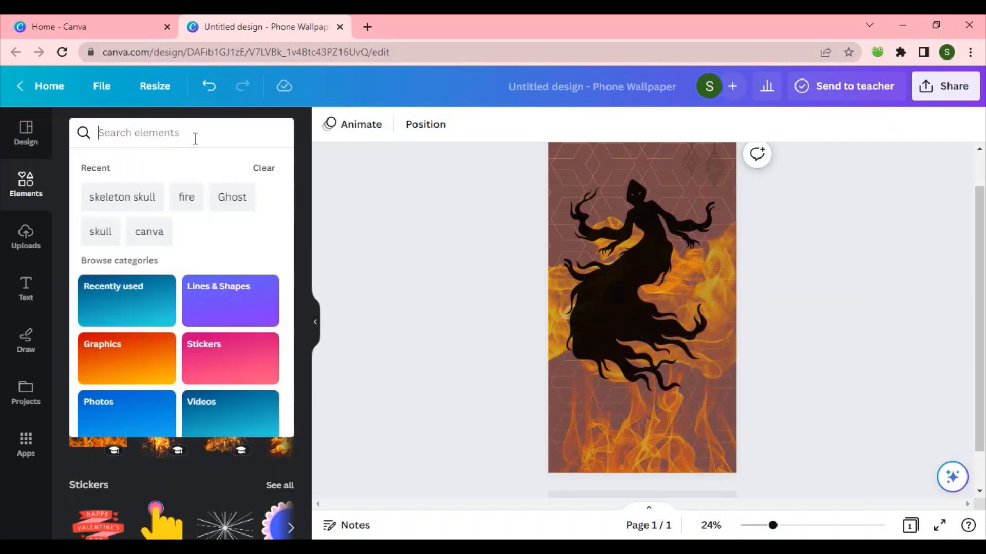
text(frame)
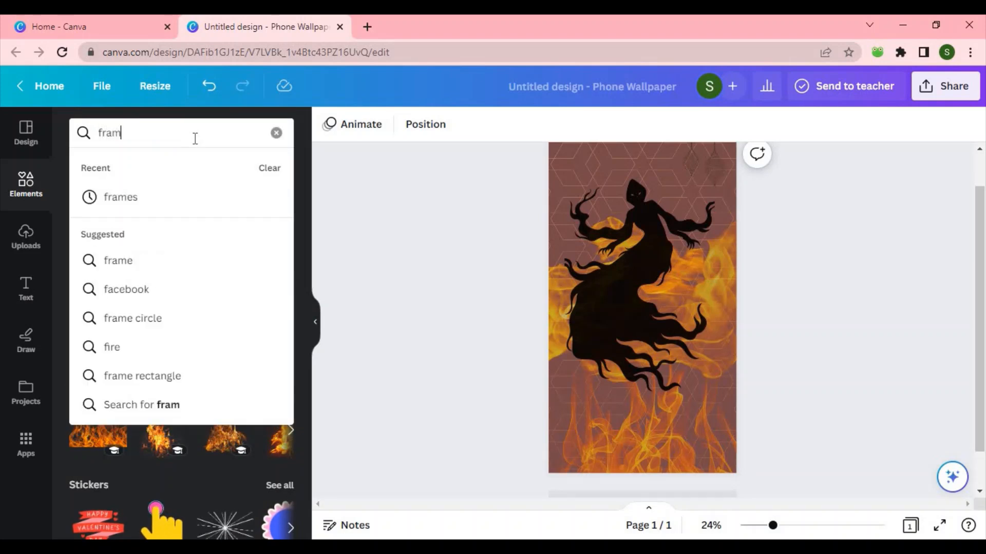
key(Return)
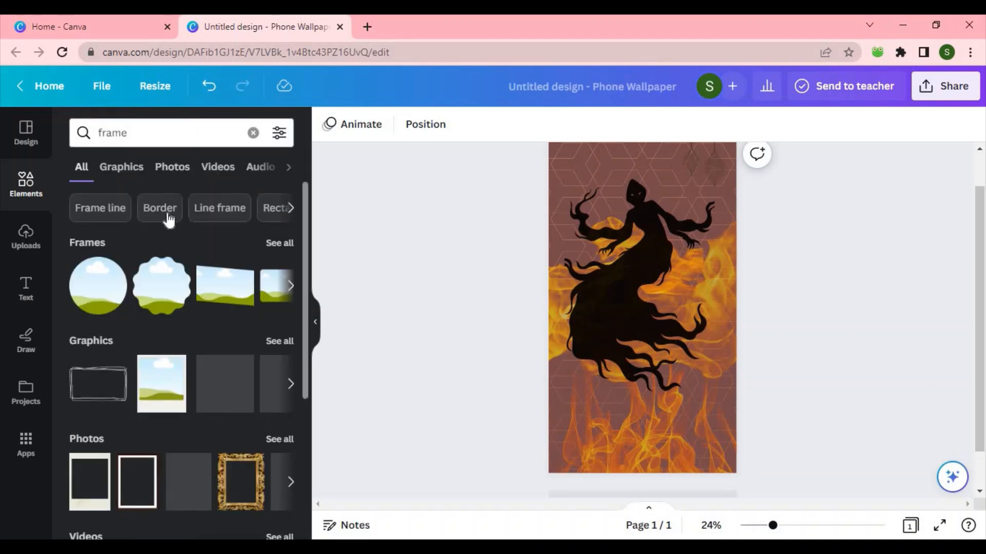
click(282, 243)
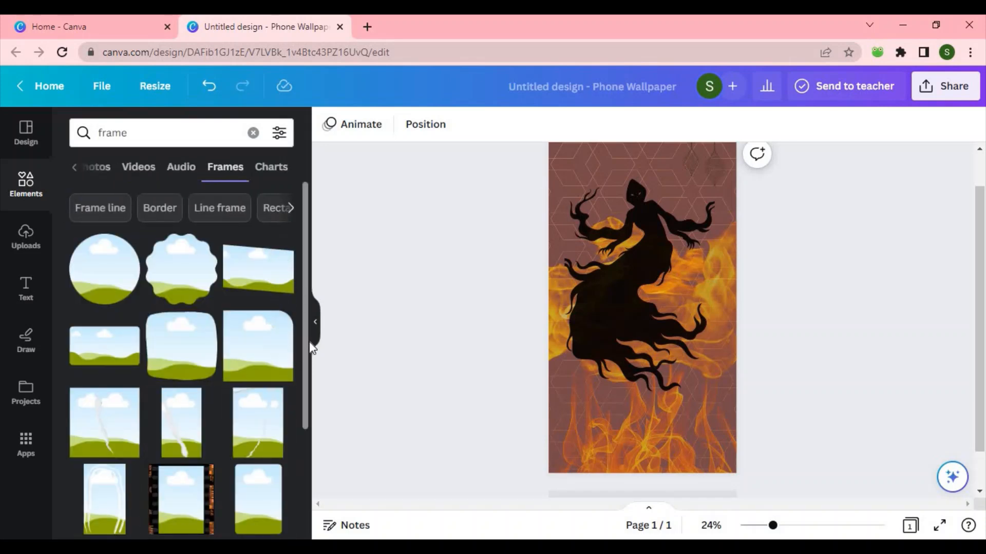
drag(304, 340, 304, 425)
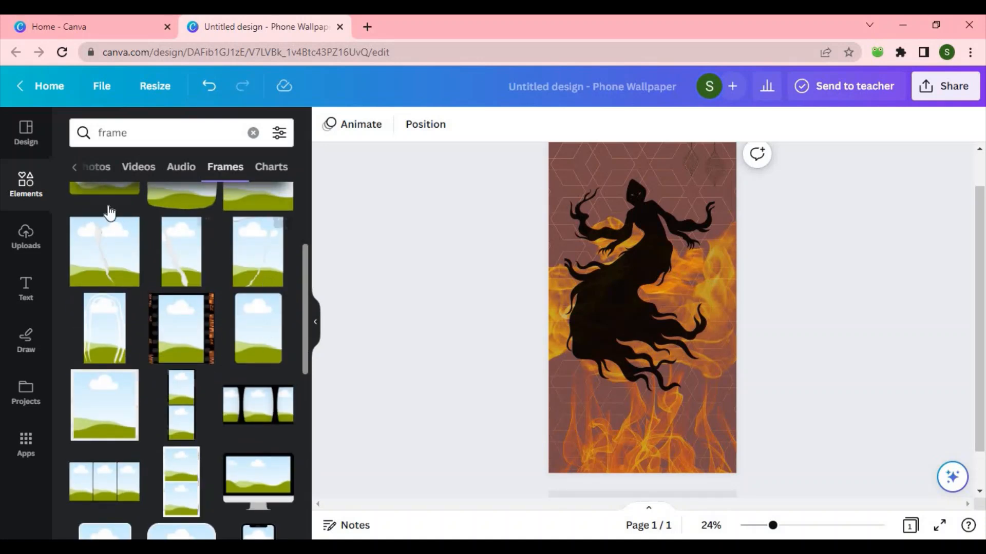
Step: Add the tall frame with a white torn streak, move it over the ghost and enlarge it slightly
click(202, 273)
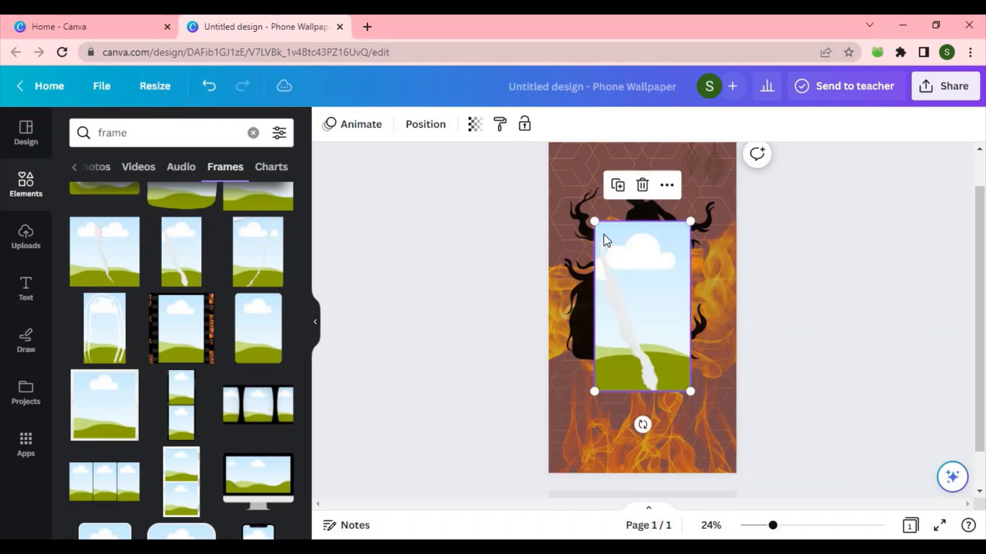
drag(581, 289, 641, 297)
drag(676, 364, 696, 380)
click(670, 290)
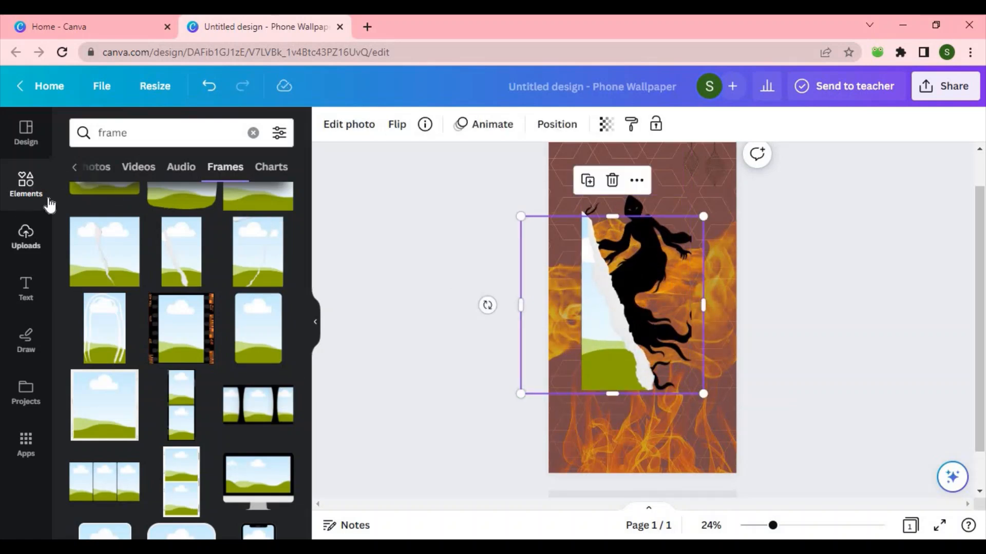
click(253, 133)
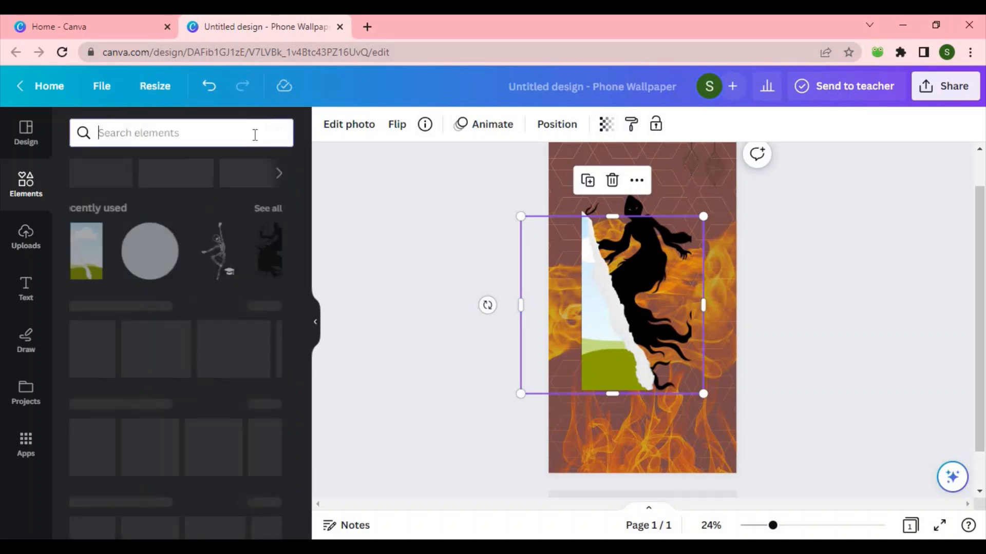
Step: Open all recently used elements and drop the skull graphic into the torn-streak frame
click(292, 212)
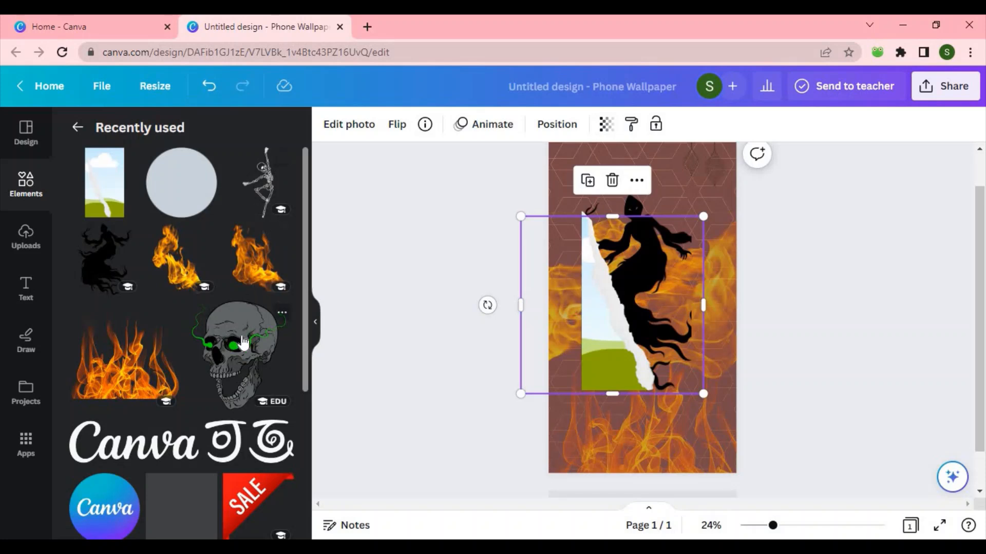
drag(242, 343, 664, 311)
double_click(607, 349)
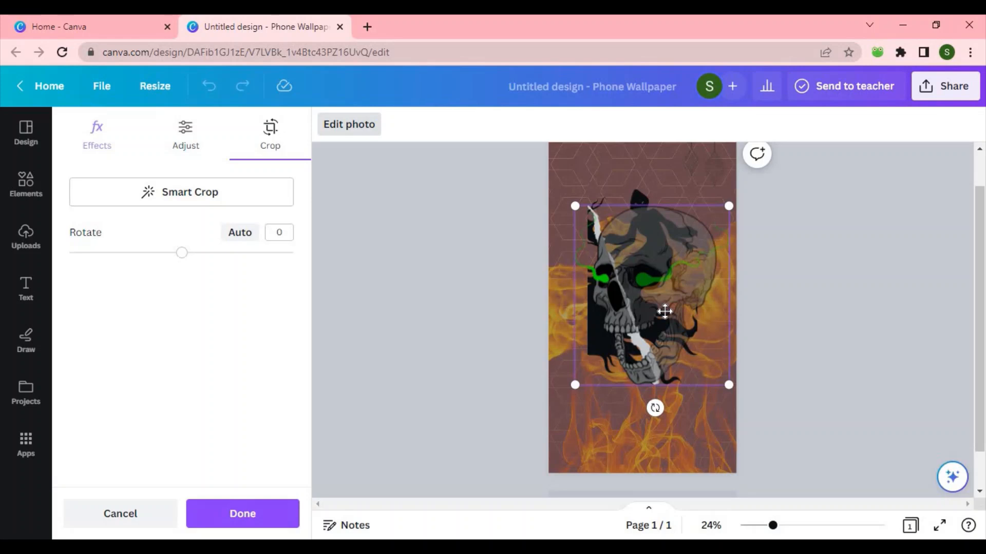
click(494, 307)
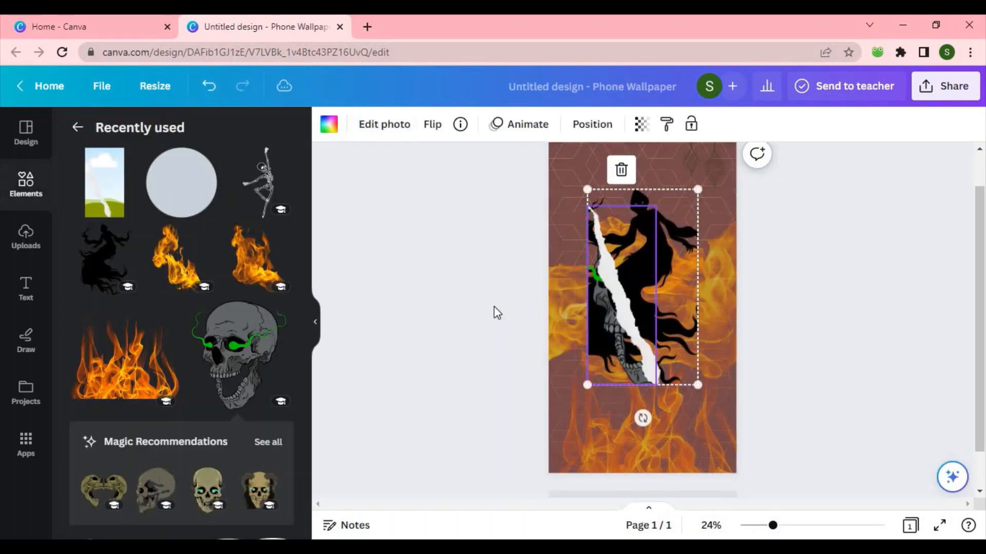
drag(267, 346, 657, 237)
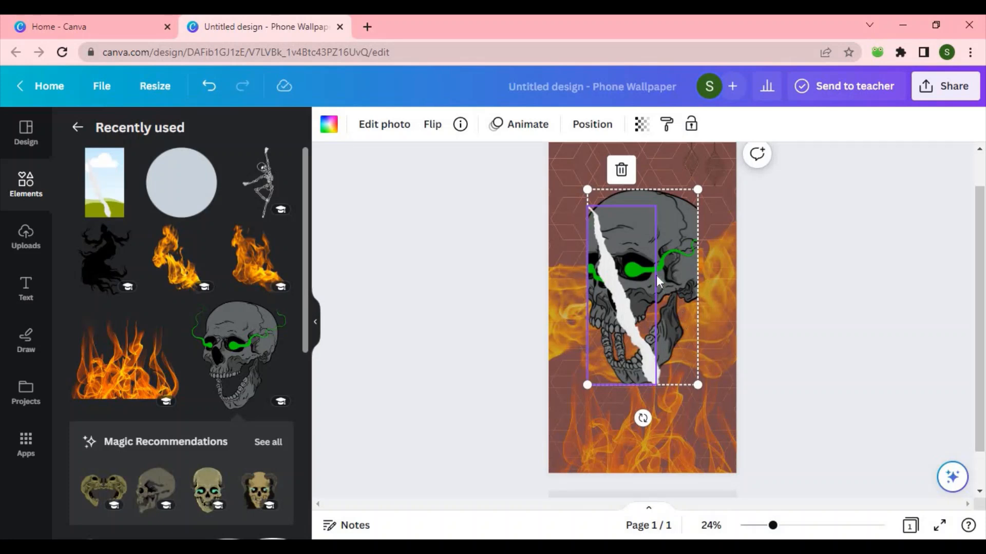
Step: Place the ghost silhouette in the frame's left section, reposition it inside, and move the frame up
drag(122, 282, 623, 330)
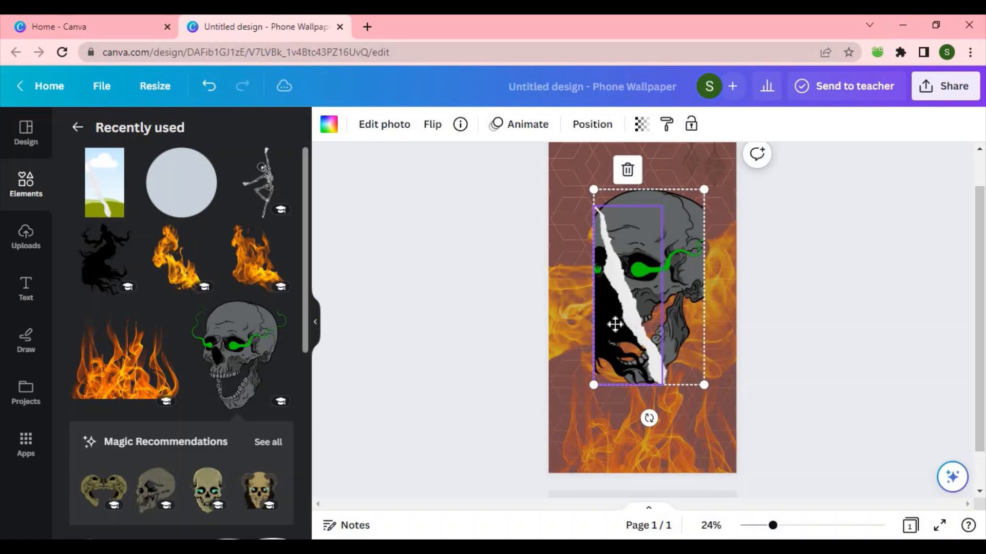
double_click(615, 324)
drag(614, 323, 611, 370)
drag(554, 216, 580, 272)
drag(557, 220, 603, 226)
drag(624, 321, 619, 345)
click(865, 272)
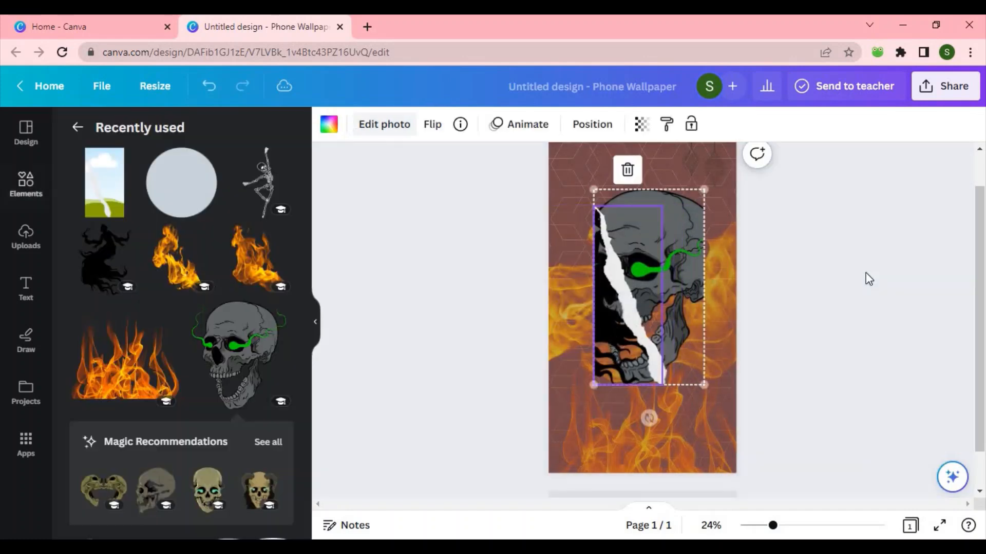
drag(655, 248, 659, 224)
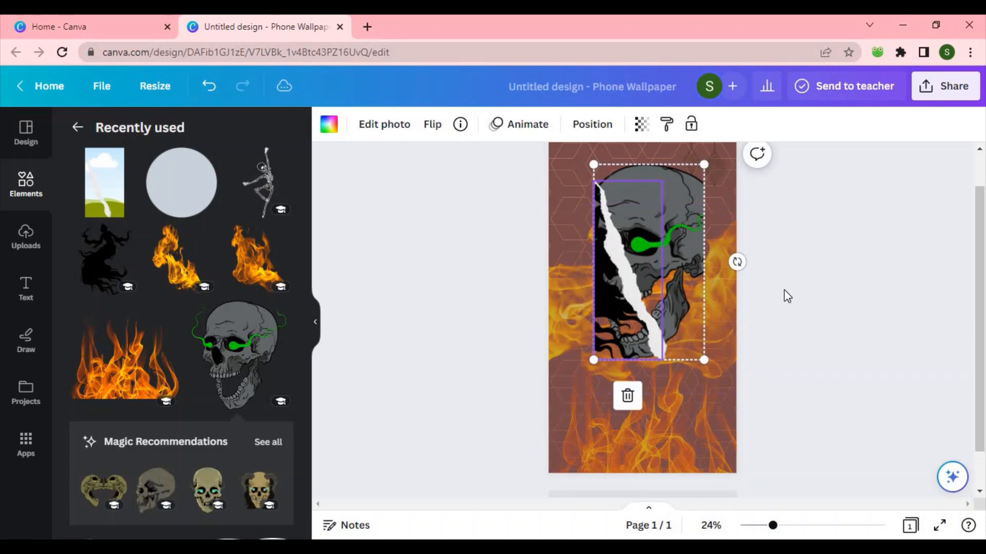
Step: Change the wallpaper background colour to the dark brown from the photo colours
click(559, 211)
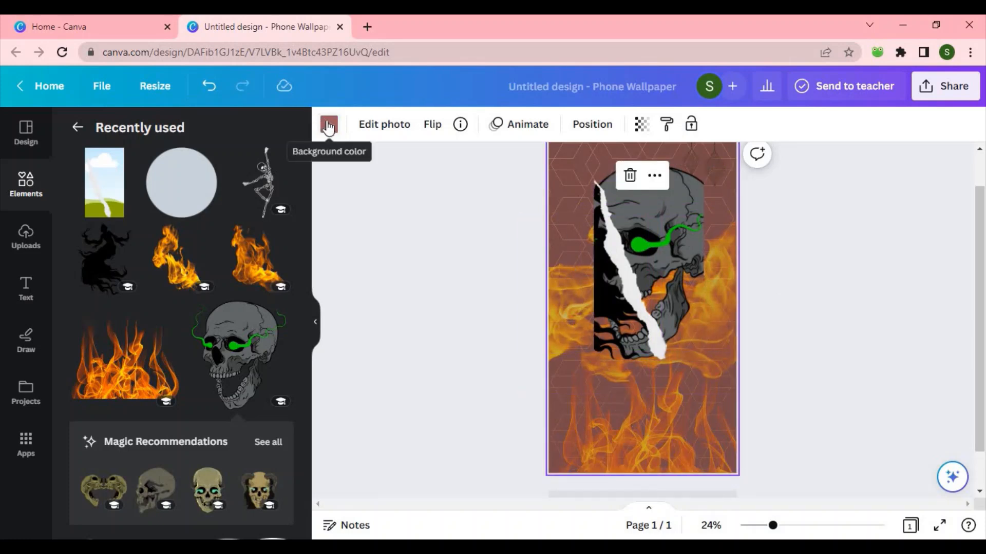
click(328, 124)
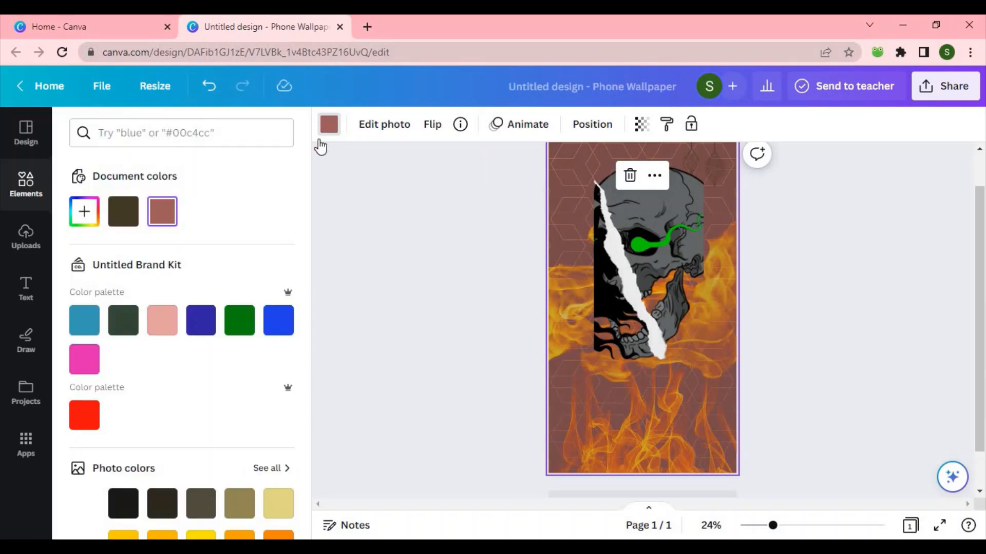
click(167, 500)
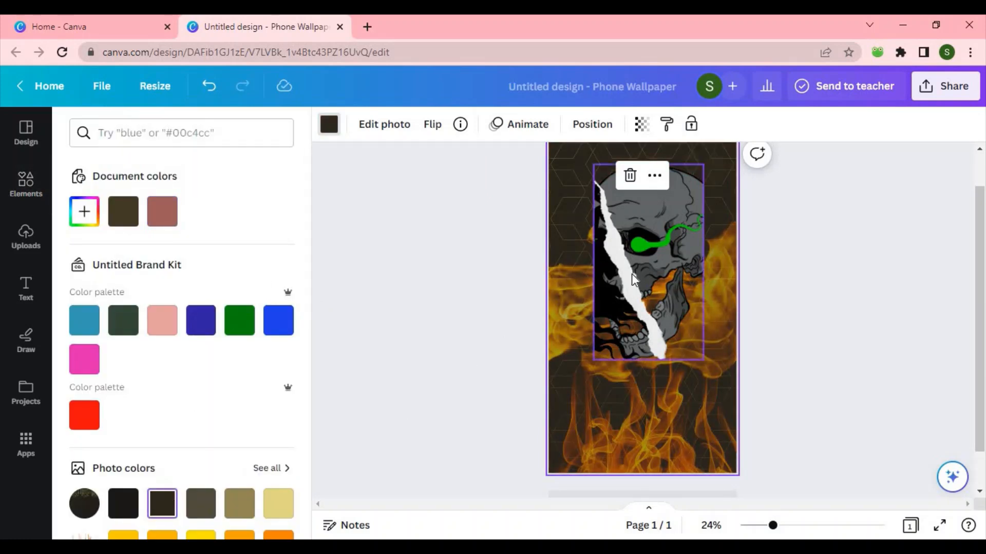
Step: Fill the frame's left section with the skull as well, then enlarge the frame and move it to the top
click(26, 186)
drag(88, 253, 670, 342)
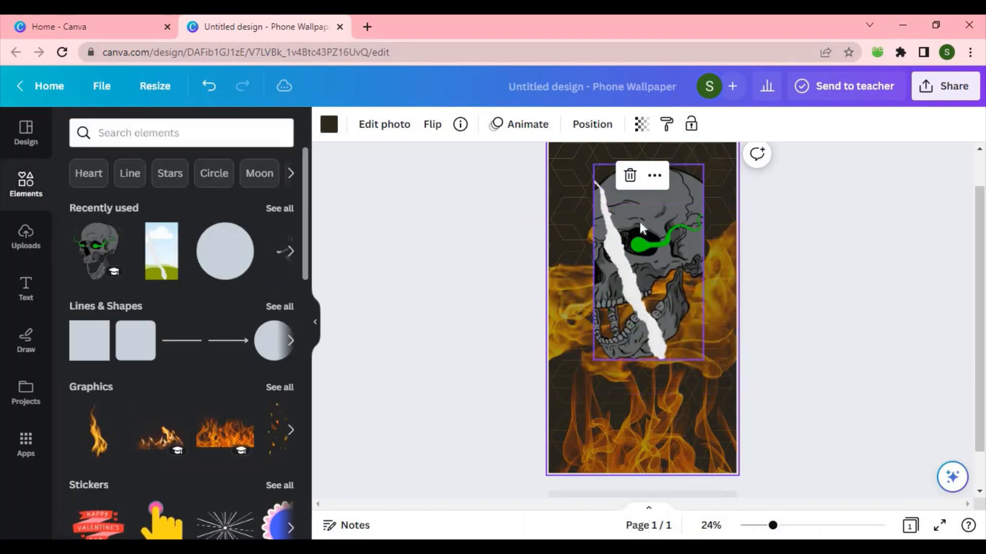
double_click(601, 350)
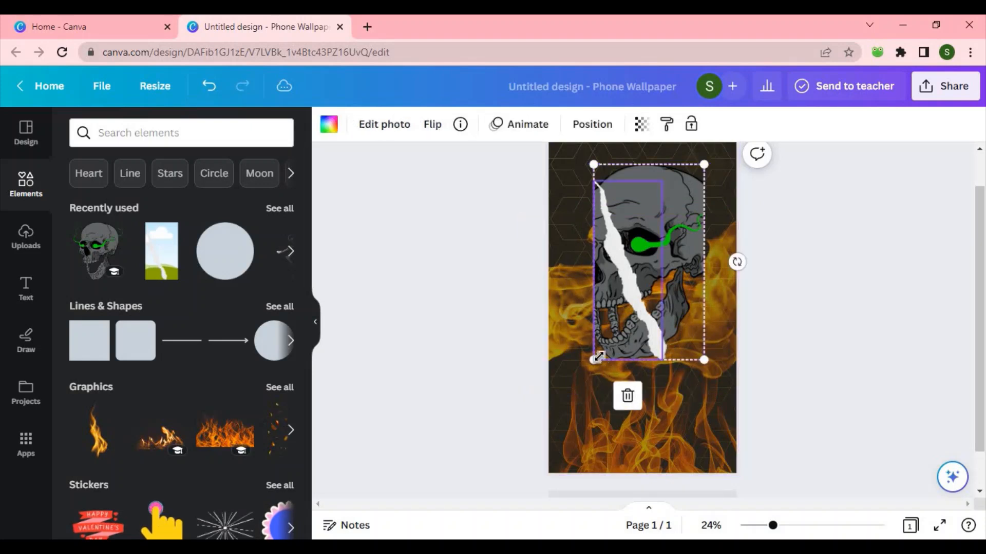
drag(592, 357, 537, 406)
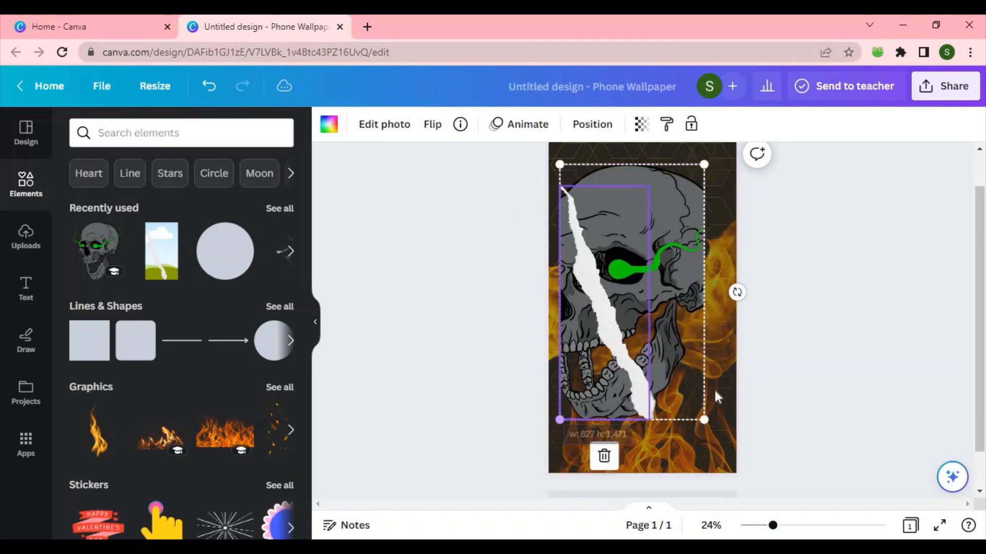
drag(702, 419, 748, 427)
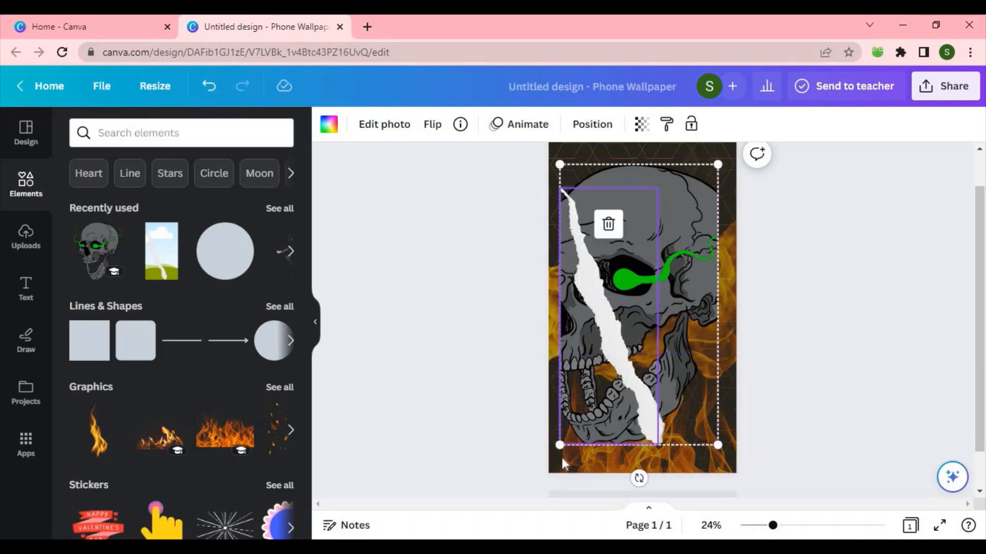
drag(579, 392, 581, 369)
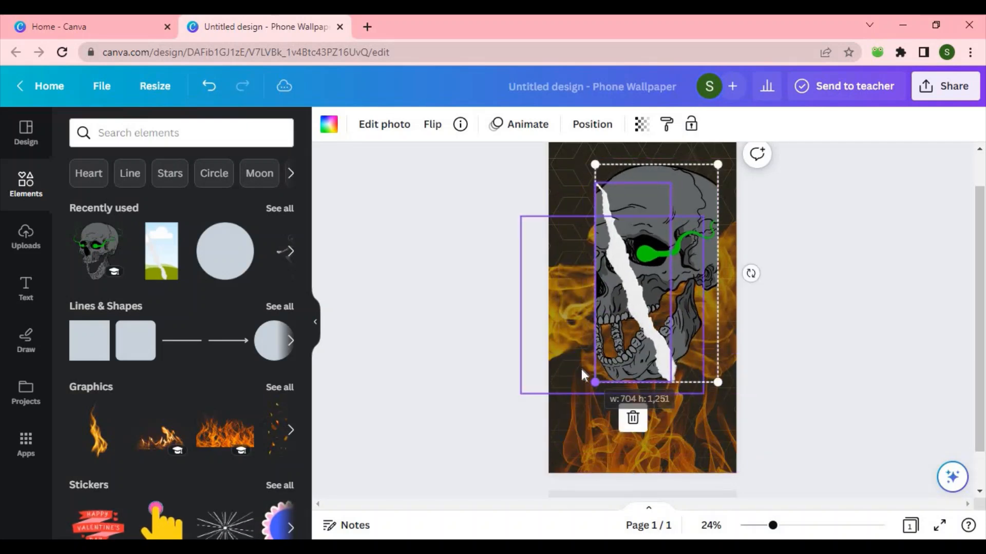
drag(626, 237, 609, 224)
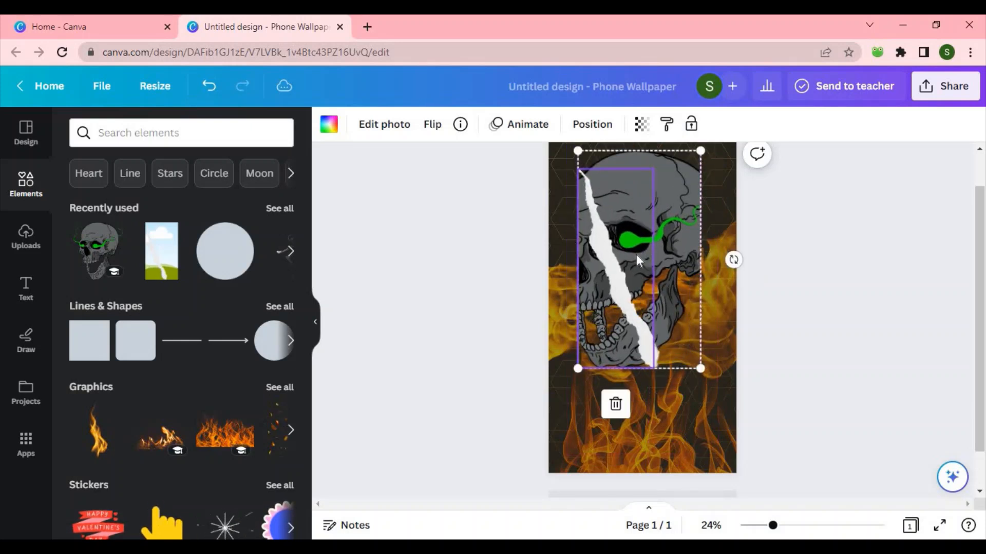
Step: Add a heading text box and enter SINISTER as its text
click(32, 292)
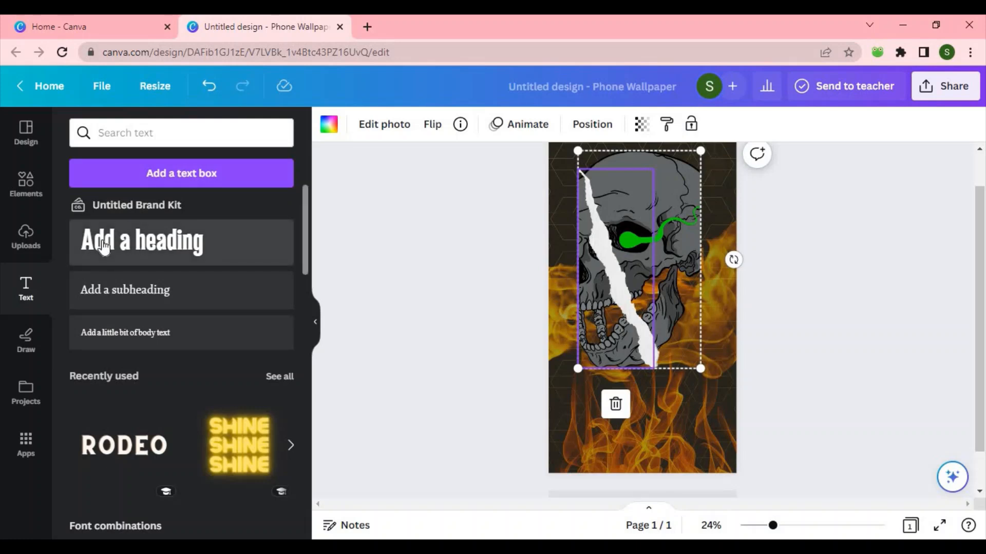
click(129, 241)
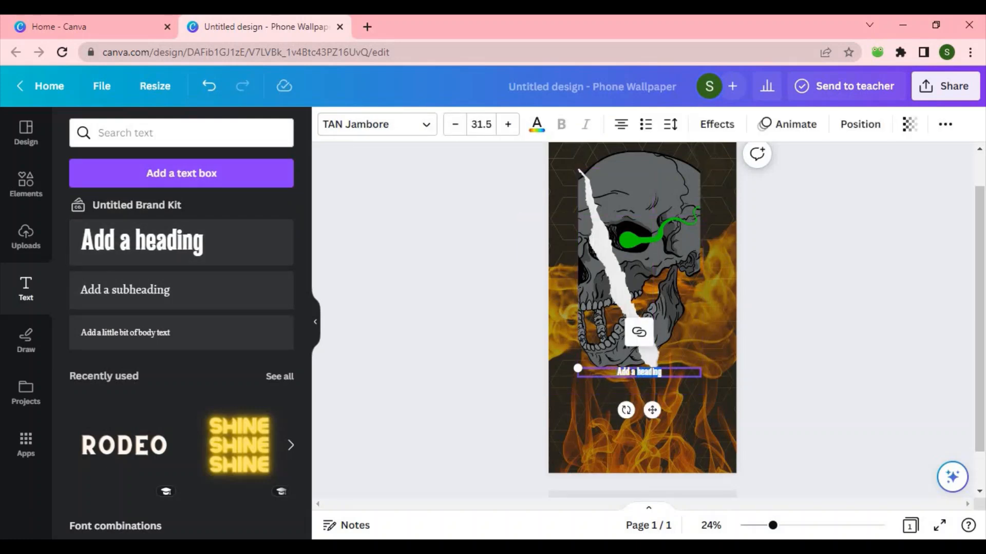
key(BackSpace)
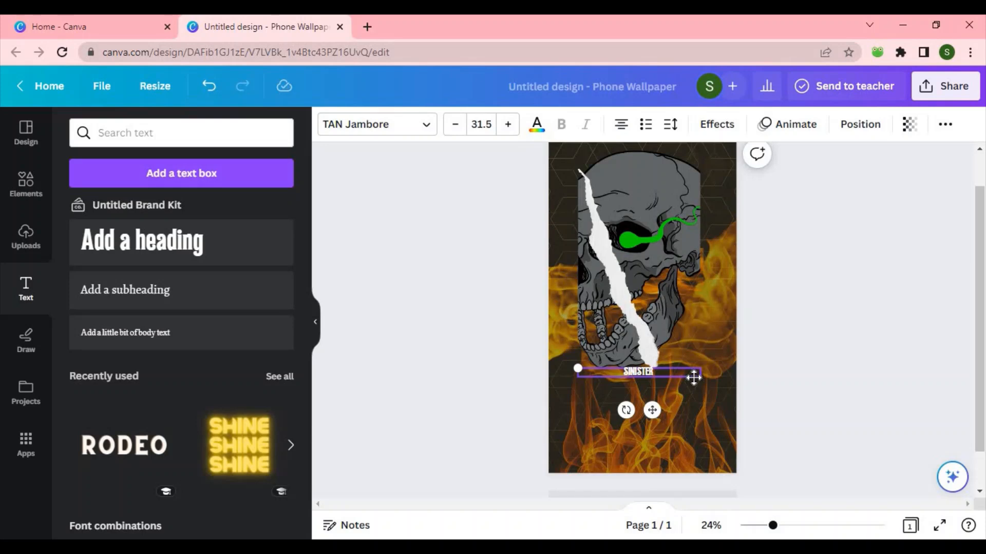
Step: Shrink the SINISTER heading, then step its font size up to 58.1
drag(701, 380, 606, 465)
click(507, 125)
click(507, 126)
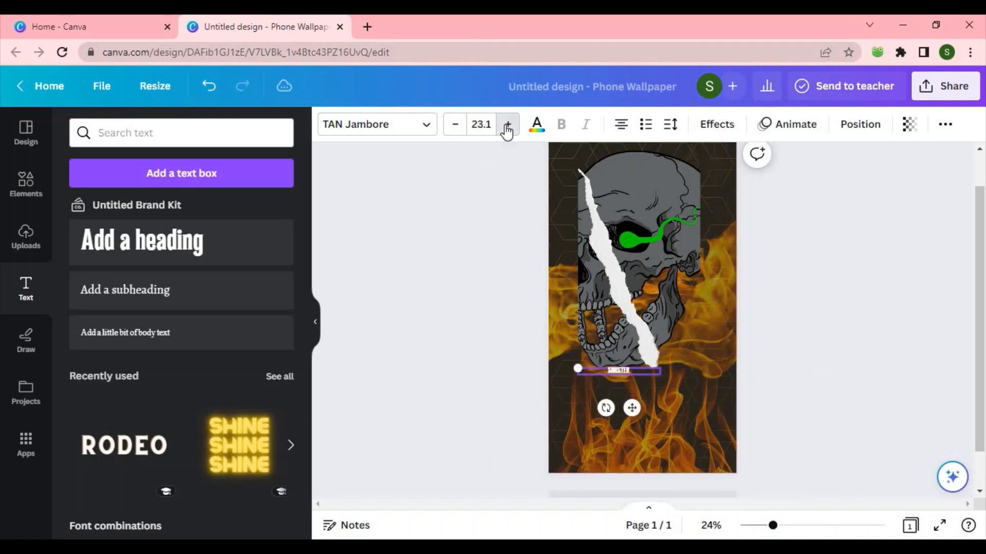
click(508, 125)
click(507, 125)
click(507, 125)
click(507, 125)
click(507, 125)
click(507, 125)
click(507, 125)
click(507, 125)
double_click(508, 125)
double_click(507, 125)
click(507, 125)
double_click(508, 125)
double_click(508, 125)
triple_click(507, 125)
double_click(507, 125)
click(507, 126)
triple_click(507, 125)
triple_click(507, 125)
double_click(507, 125)
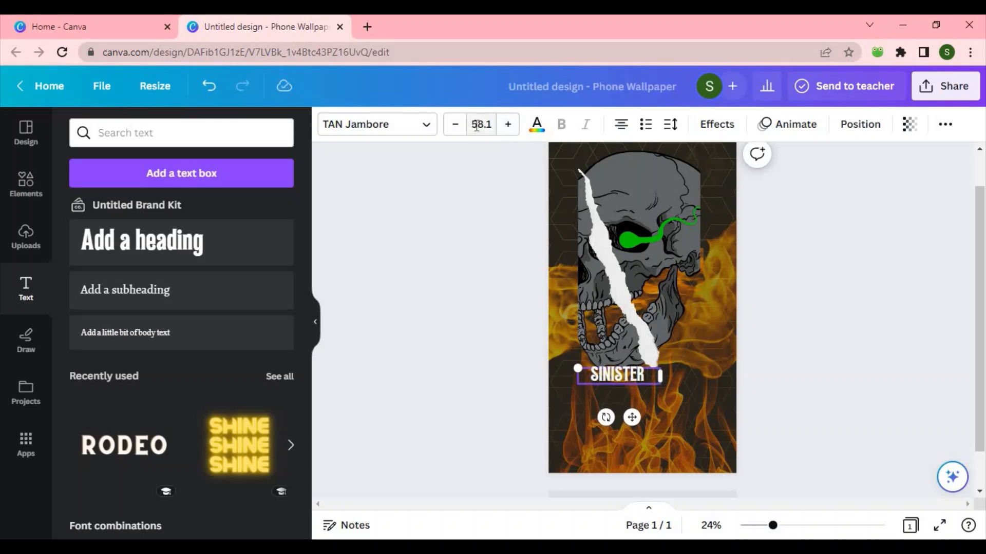
Step: Set the heading's font size to 87, then enlarge it by its corner to 148
click(488, 132)
drag(558, 183, 567, 362)
click(502, 368)
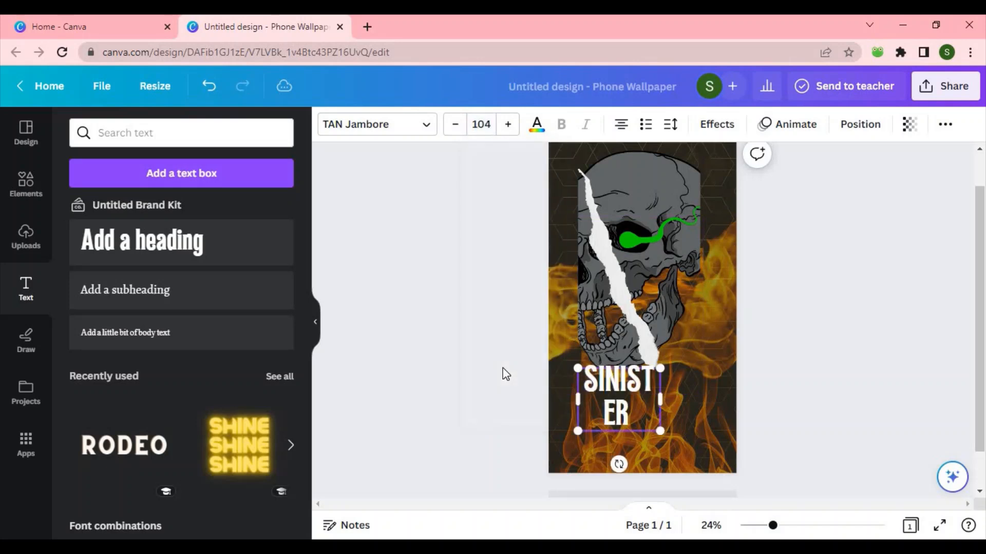
click(482, 126)
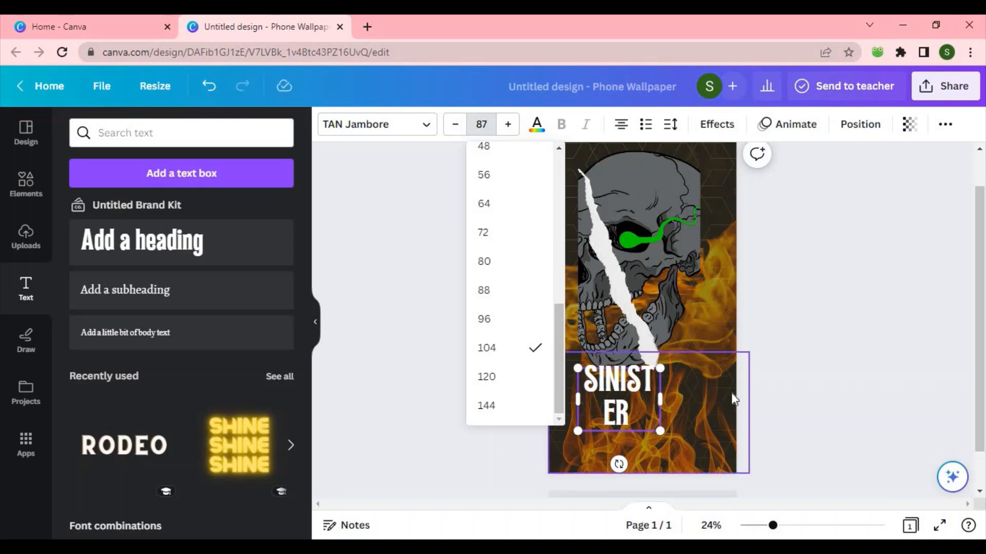
key(Return)
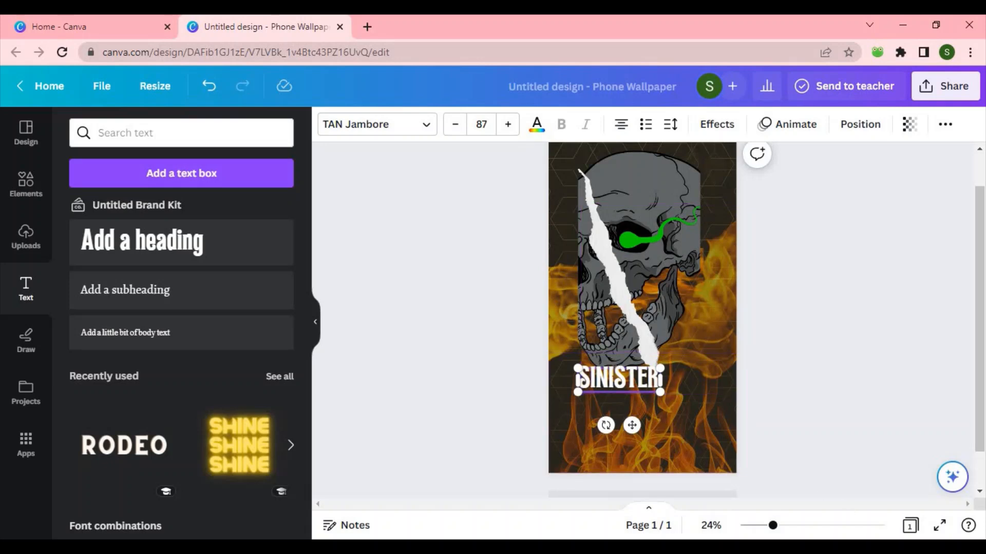
drag(662, 395, 716, 413)
Step: Change the heading's font to BombayBlackUnicodeB
click(424, 134)
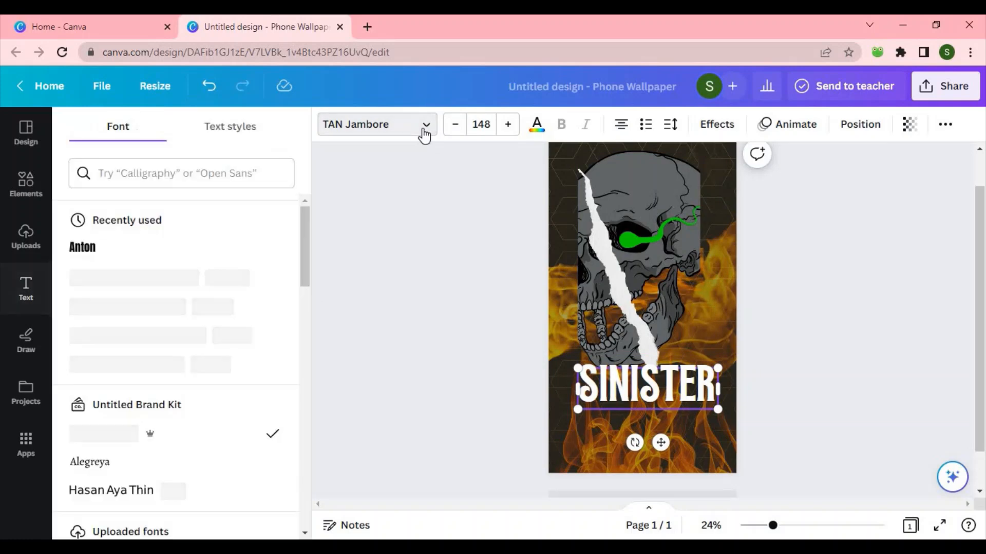
drag(305, 262, 318, 465)
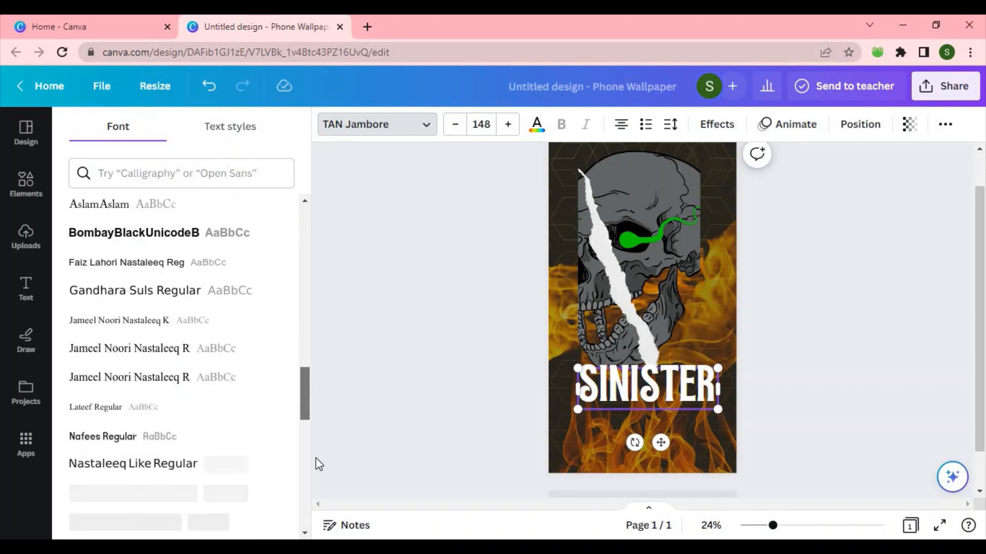
click(200, 244)
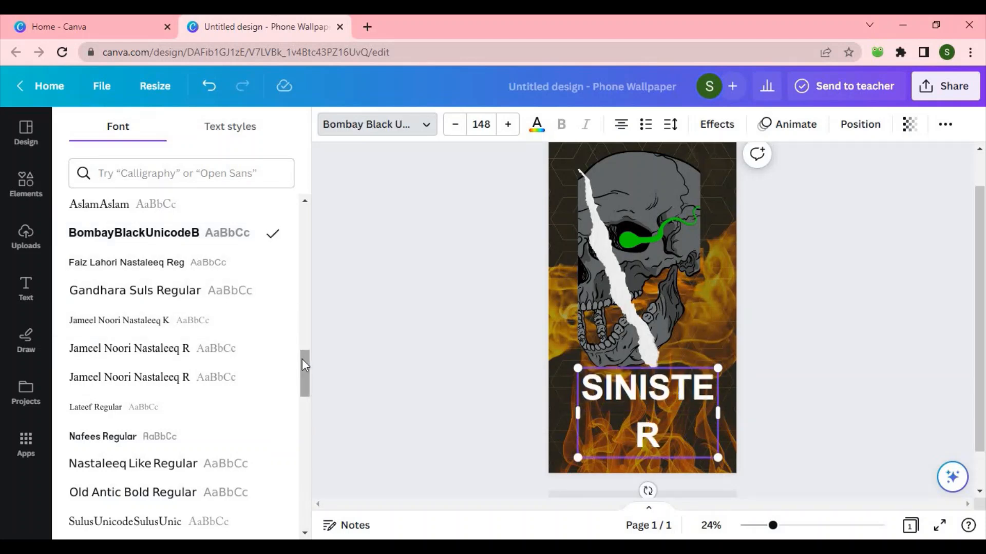
Step: Switch the heading's font to AA Sameer Qamri and widen the text box so it fits on one line
drag(302, 359, 303, 251)
click(218, 243)
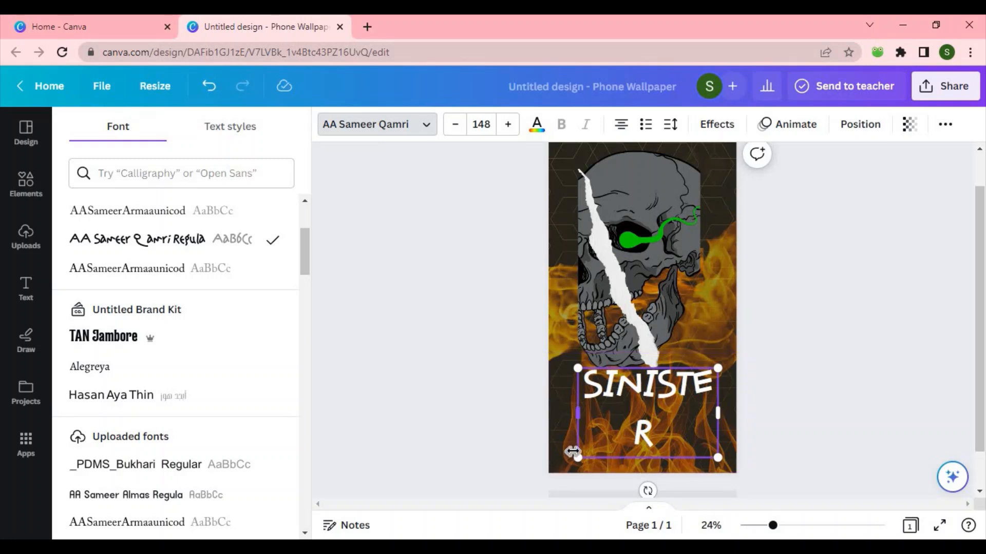
drag(572, 452, 546, 446)
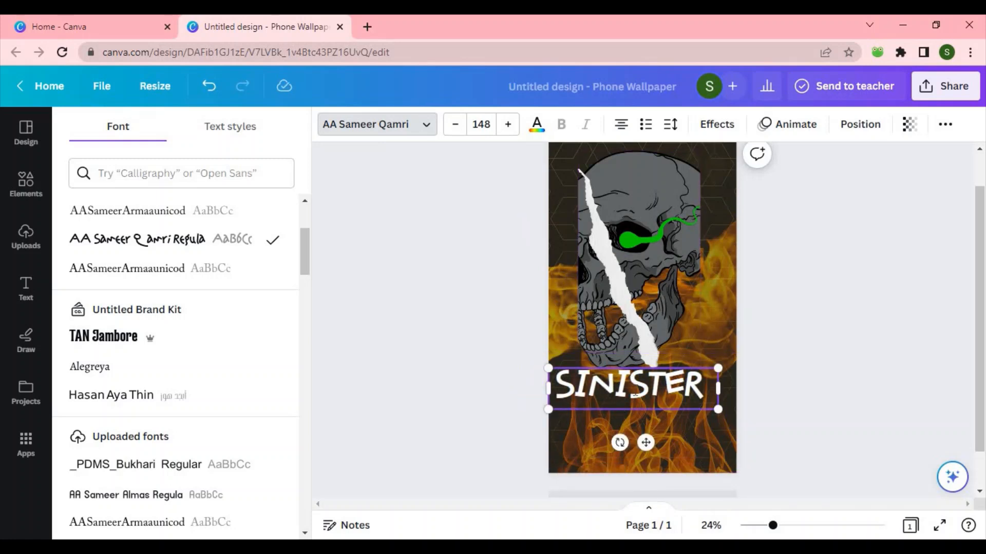
Step: Apply the Background text effect to the SINISTER heading
click(717, 128)
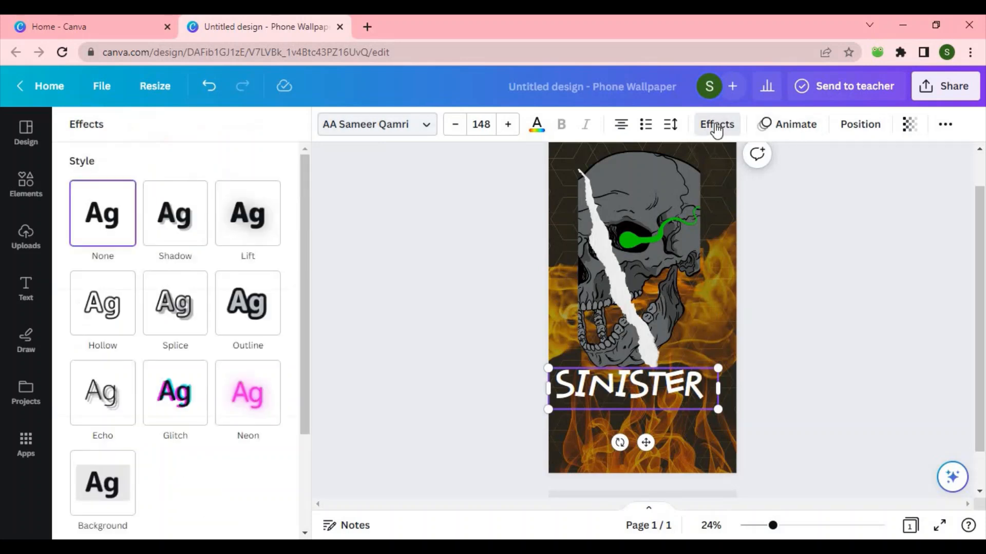
click(103, 493)
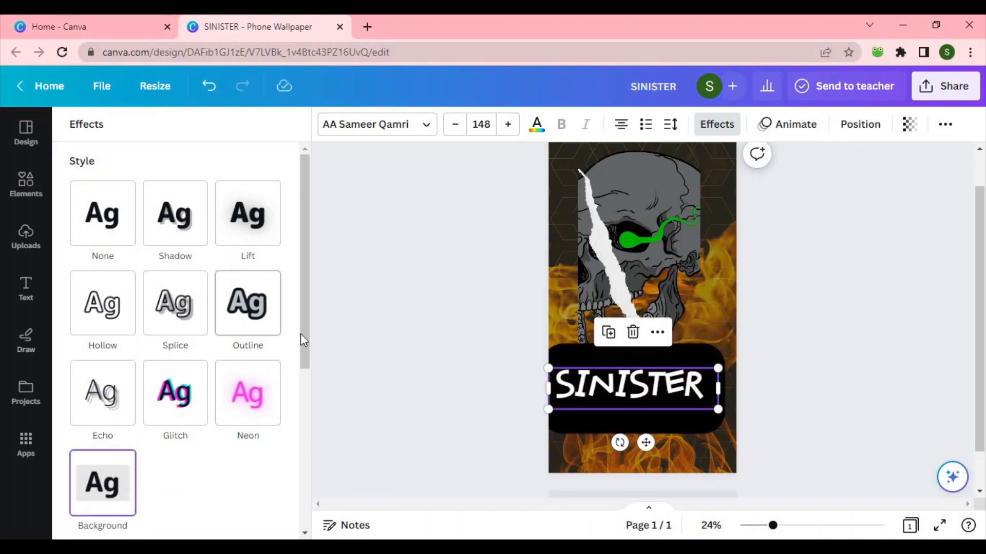
drag(309, 345, 328, 438)
scroll(288, 422, down, 1)
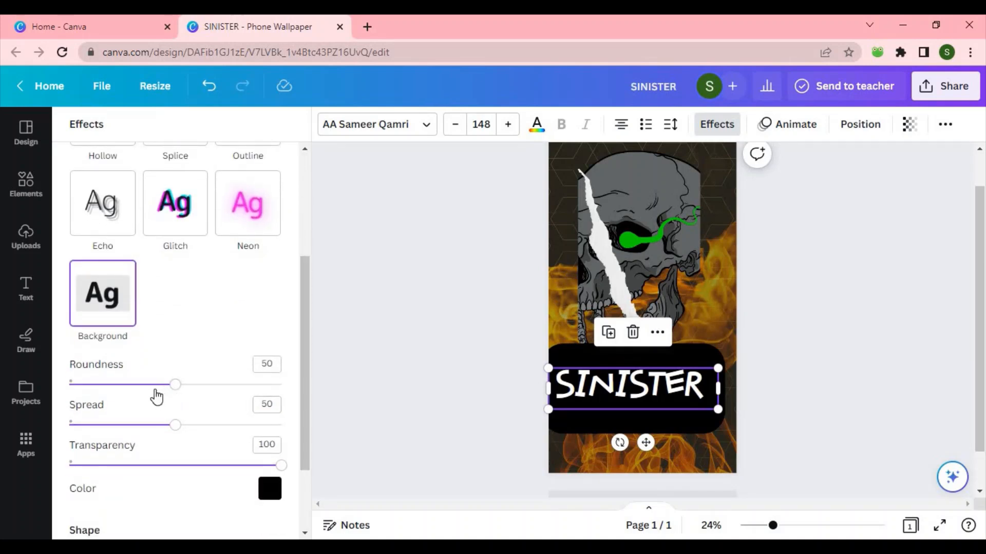
Step: Adjust the background effect to roundness 57, spread 9 and transparency 96
drag(167, 390, 24, 447)
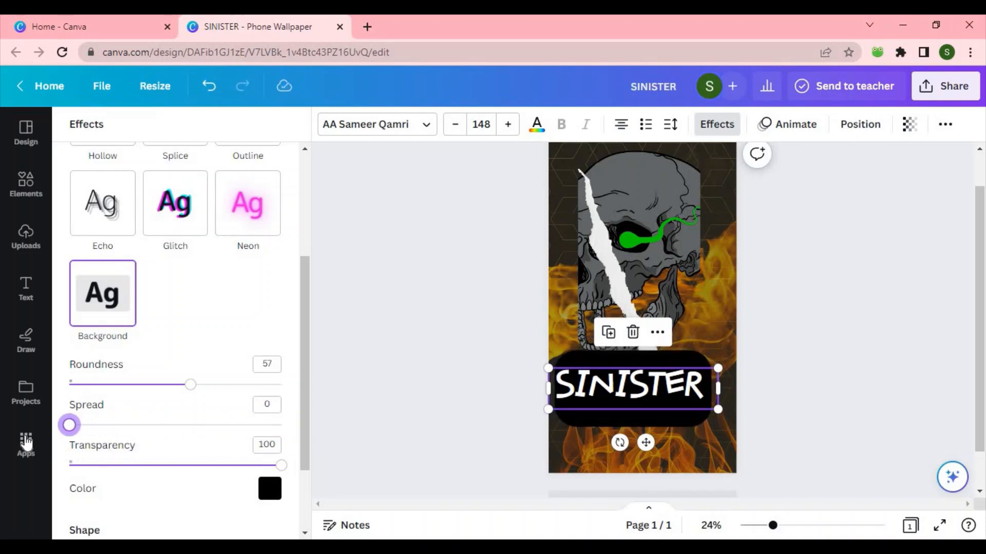
drag(266, 471, 229, 467)
drag(85, 481, 273, 508)
drag(76, 426, 88, 427)
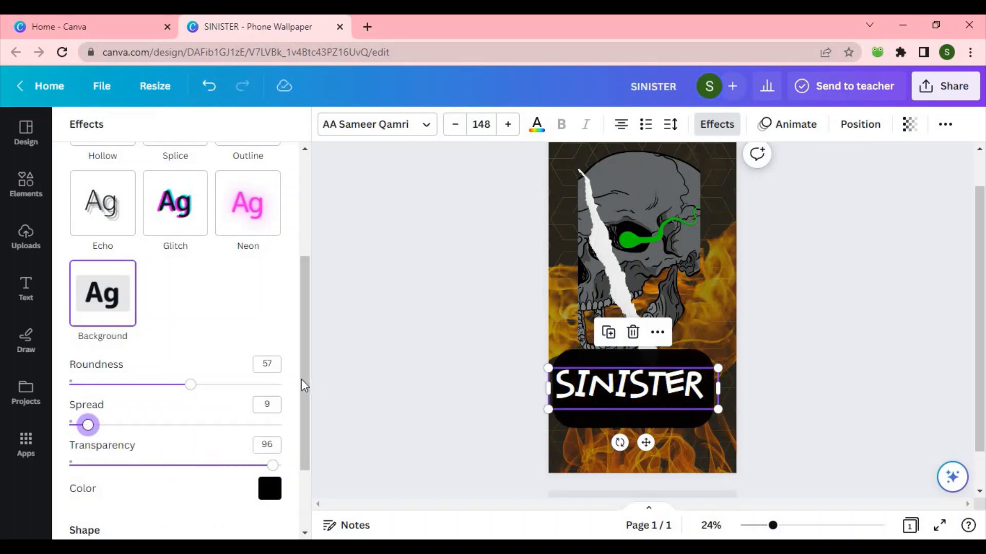
drag(304, 386, 305, 404)
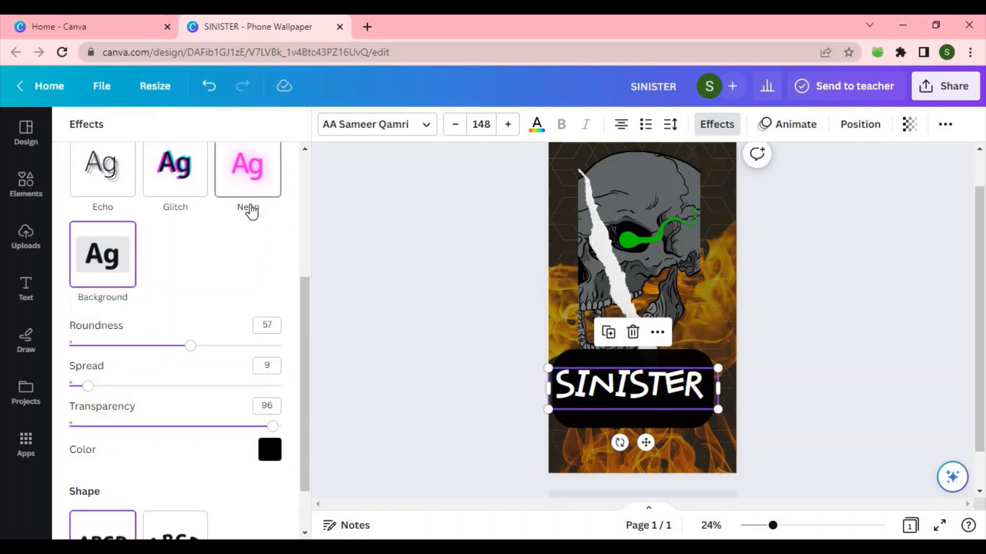
Step: Apply the Glitch effect to the SINISTER heading with offset 96, direction 71 and the cyan-red color pair
click(252, 210)
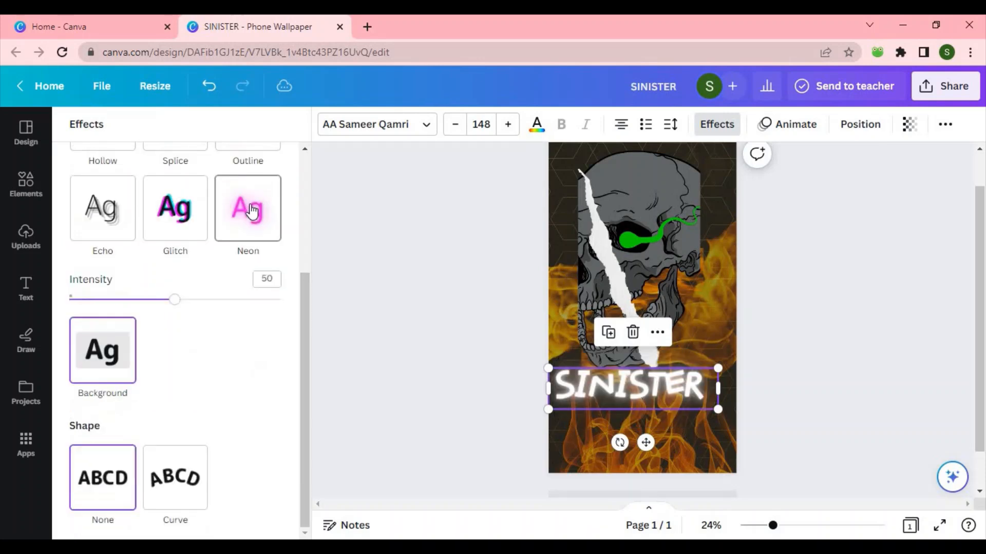
click(175, 217)
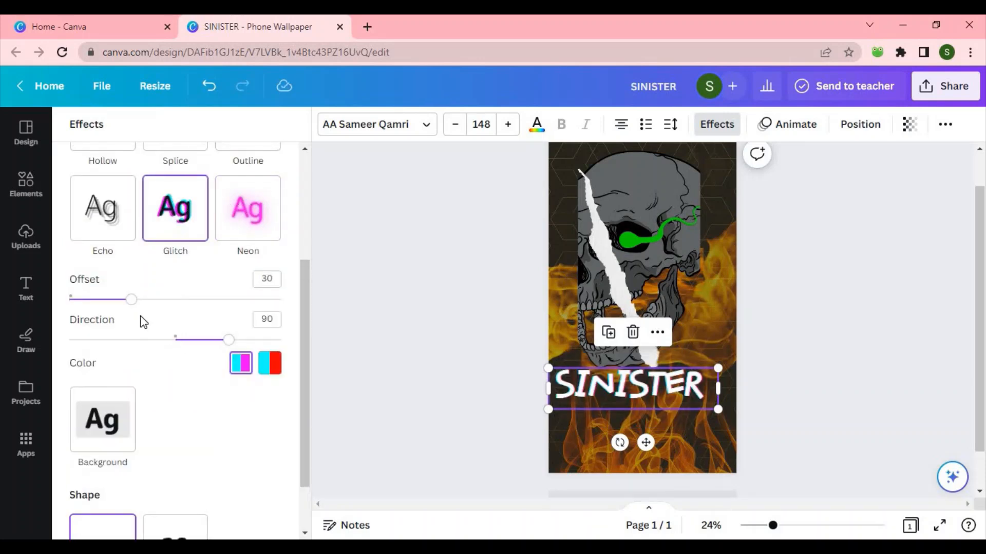
drag(132, 302, 215, 354)
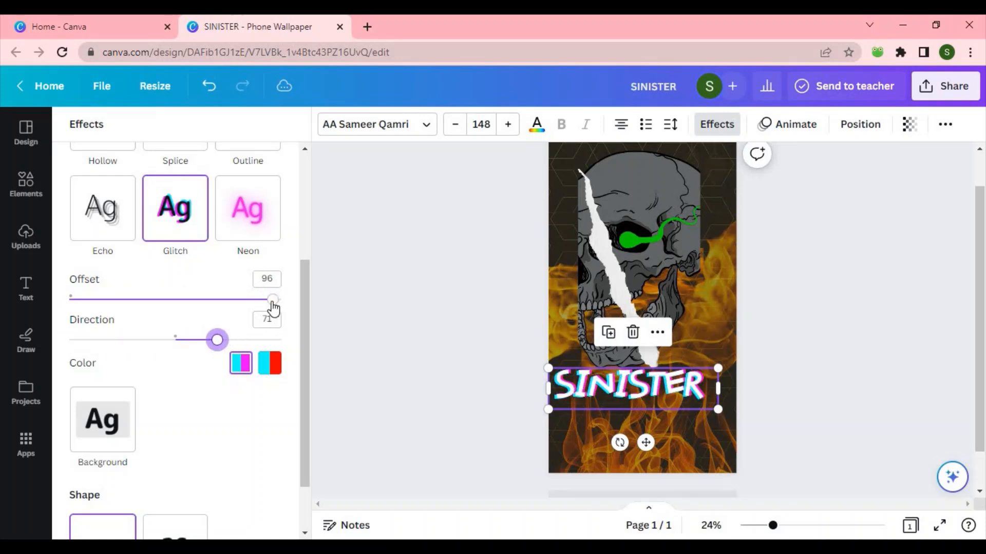
click(245, 366)
click(272, 370)
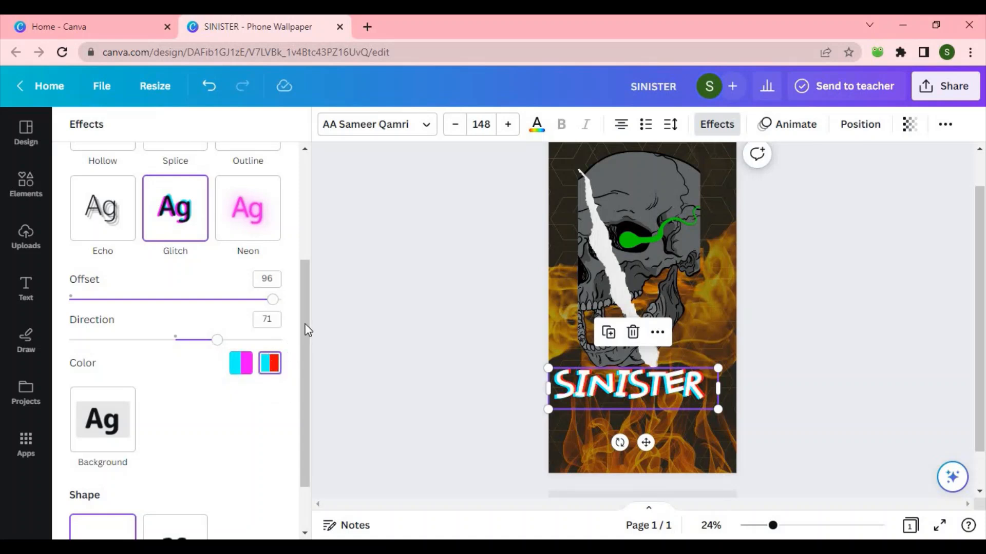
Step: Give the heading a Curve shape of -45 and shift it slightly on the canvas
drag(310, 322, 310, 387)
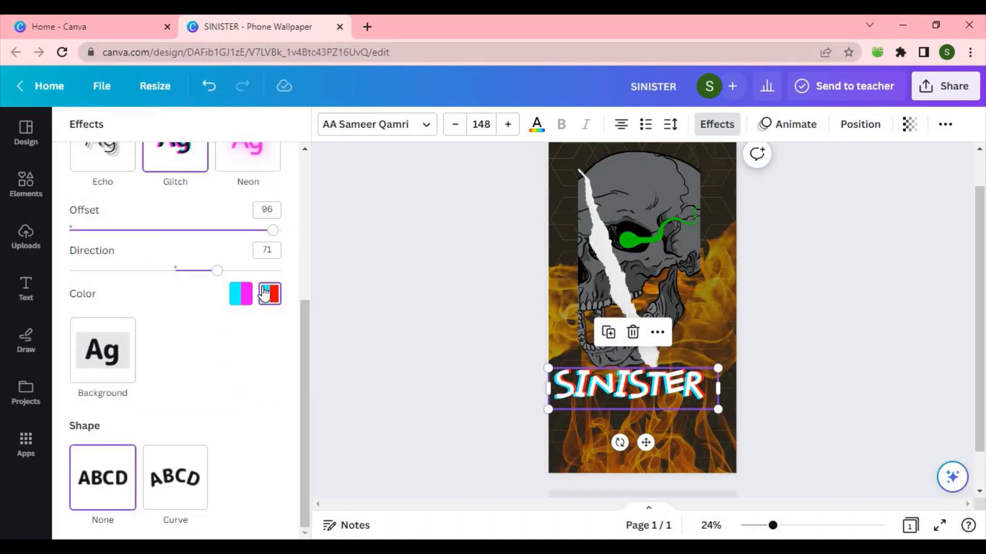
click(176, 494)
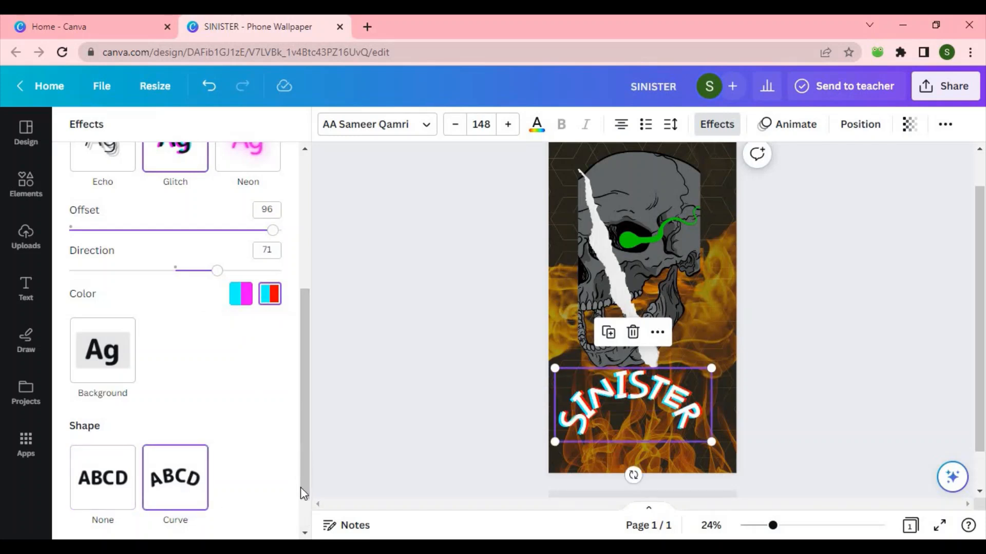
scroll(308, 508, down, 1)
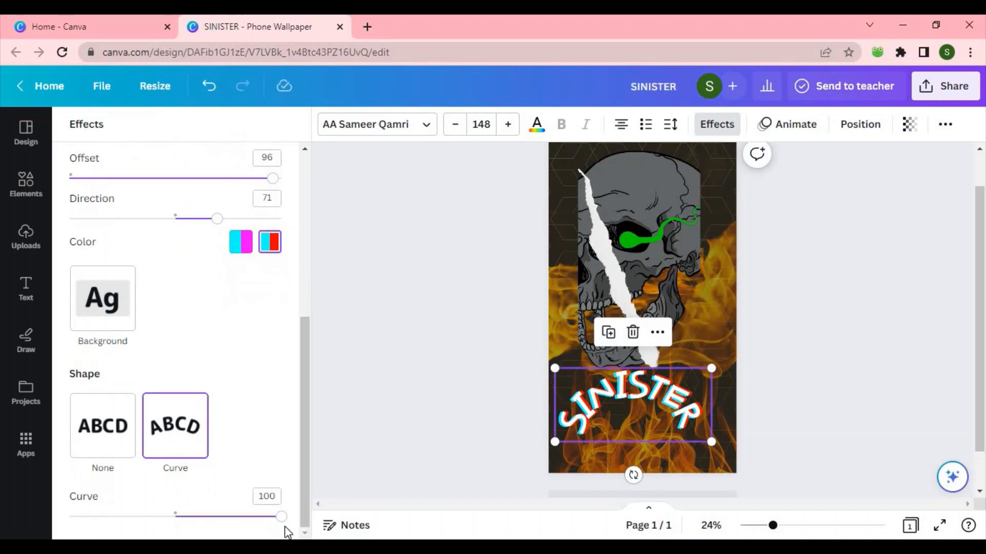
drag(279, 521, 127, 517)
drag(612, 393, 634, 410)
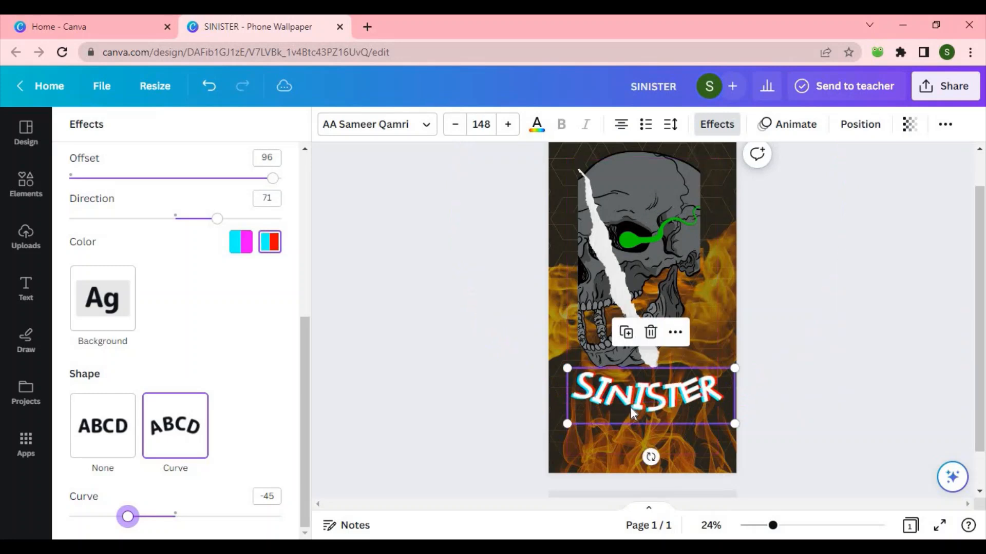
Step: Reselect the heading and undo its curve and move
click(806, 340)
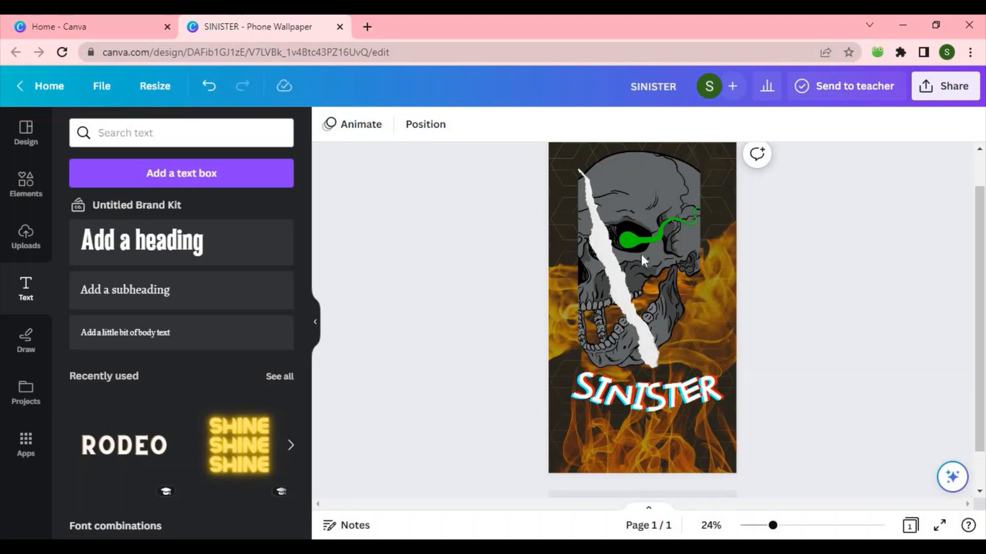
click(678, 396)
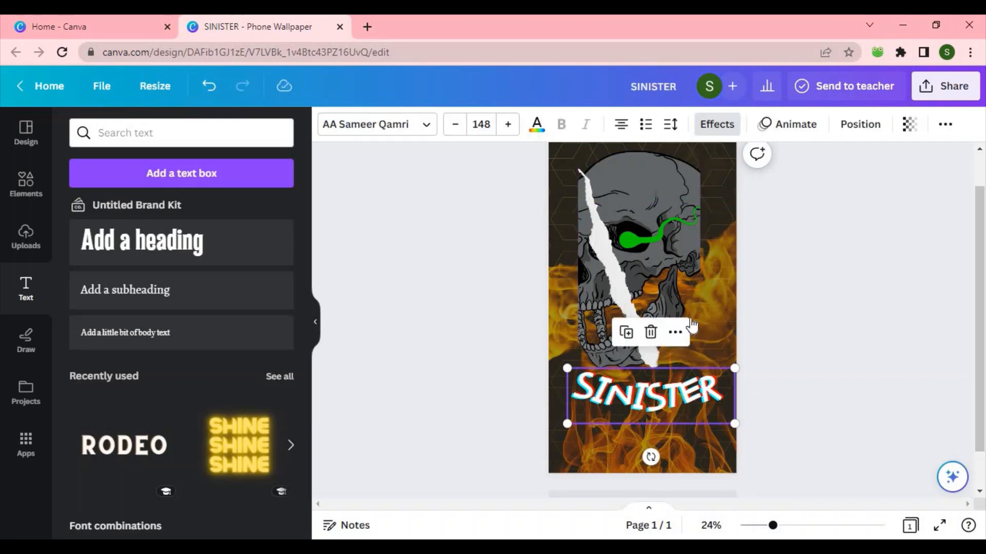
click(786, 127)
key(ctrl+z)
Step: Animate the heading with the Pan text animation at a faster speed, then switch to Tectonic
click(771, 125)
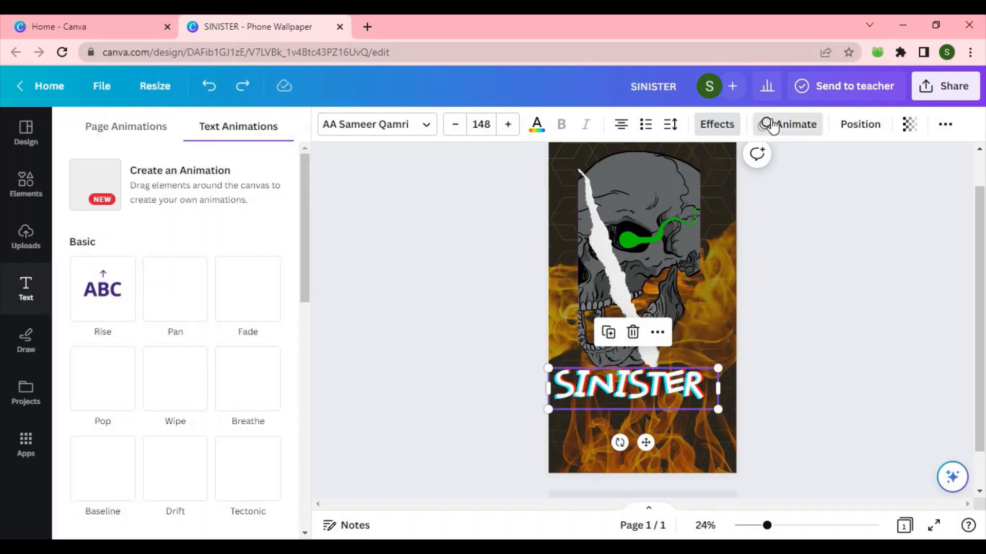
click(156, 307)
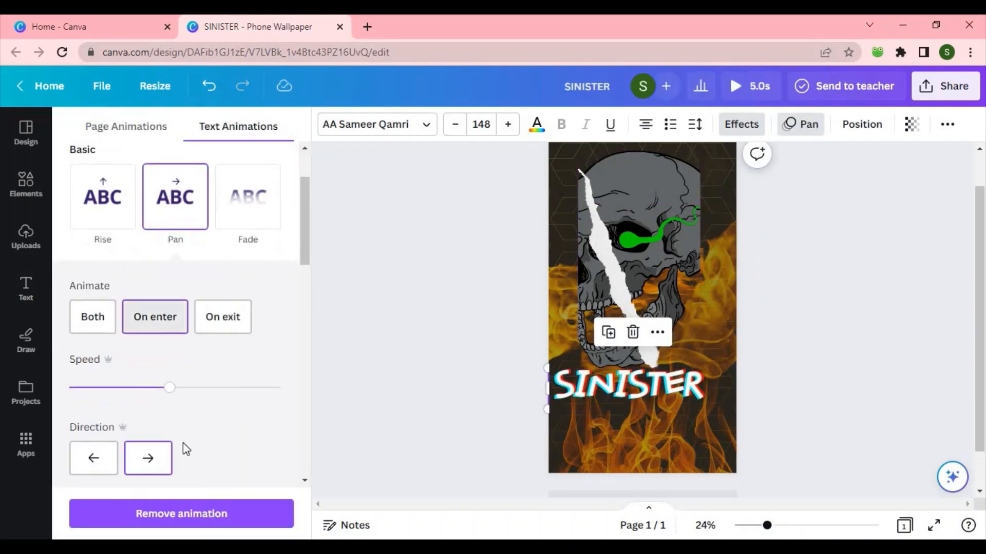
drag(229, 391, 245, 389)
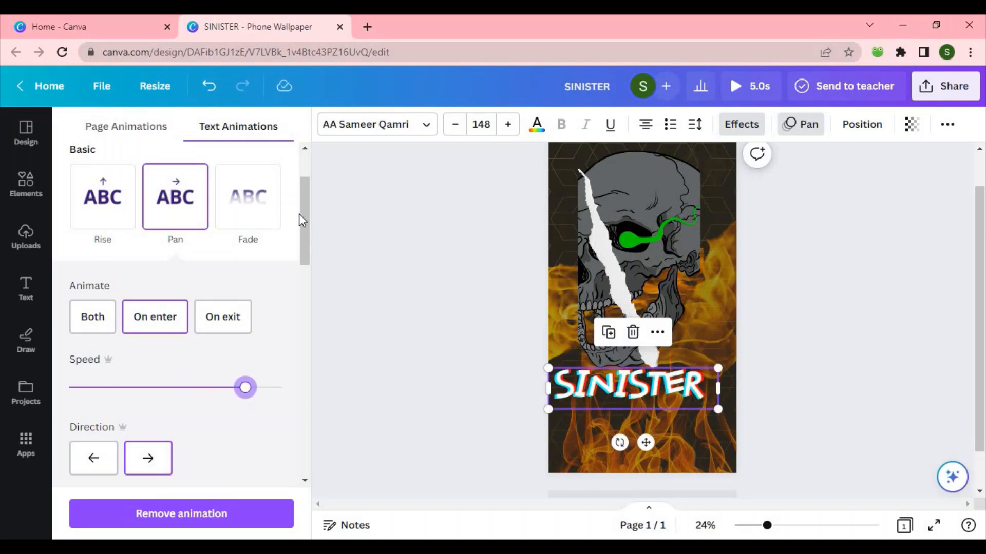
drag(311, 231, 308, 293)
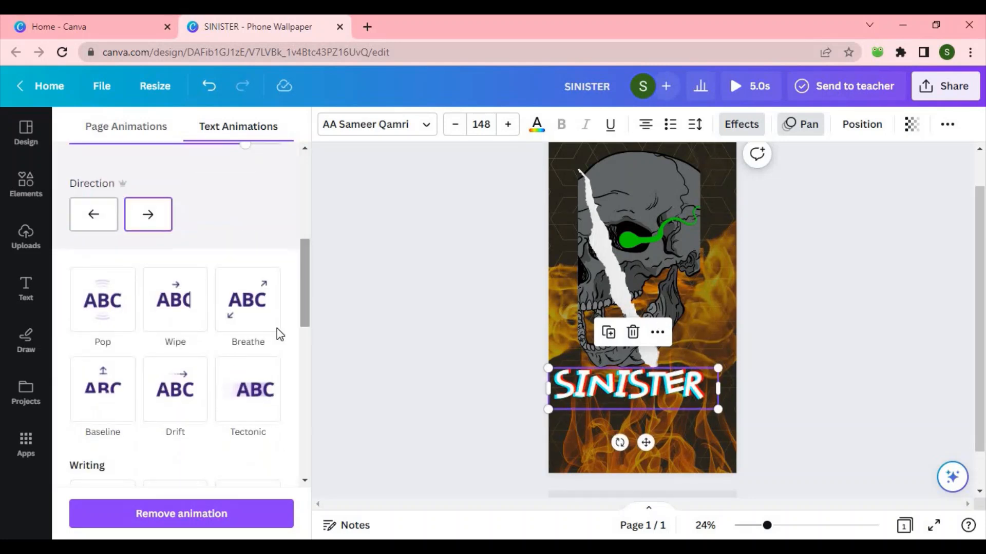
click(248, 389)
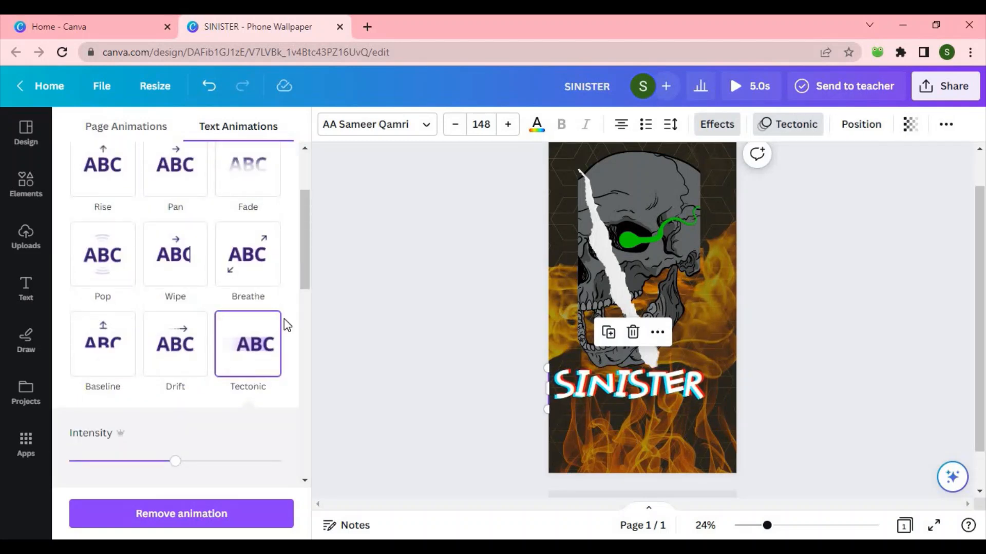
Step: Open the download options, then remove the heading's text animation
click(922, 83)
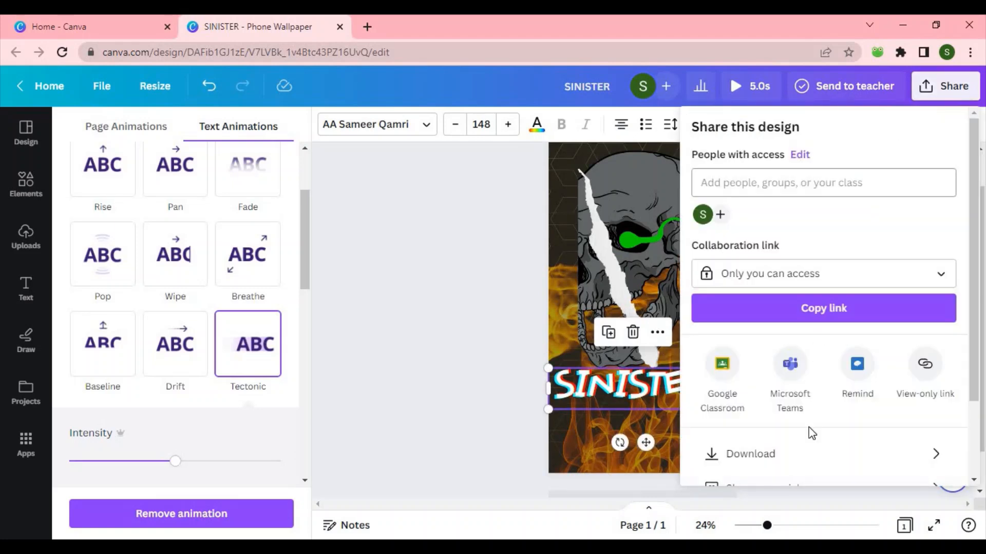
click(814, 453)
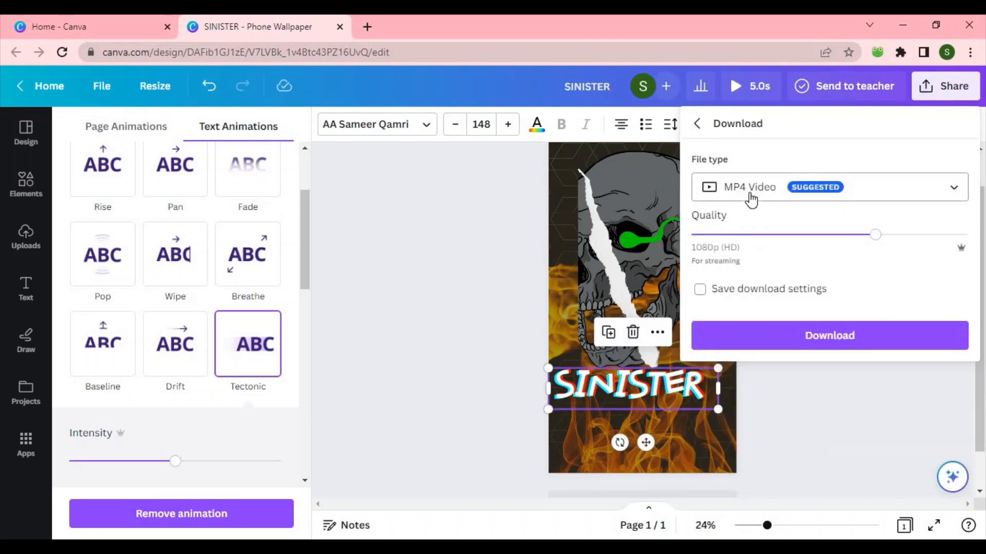
click(283, 521)
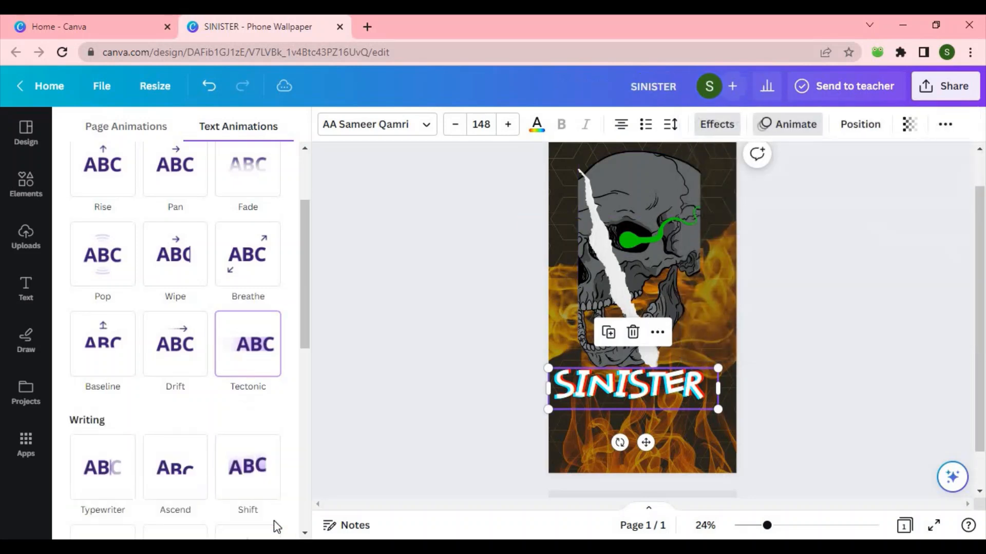
key(ctrl+a)
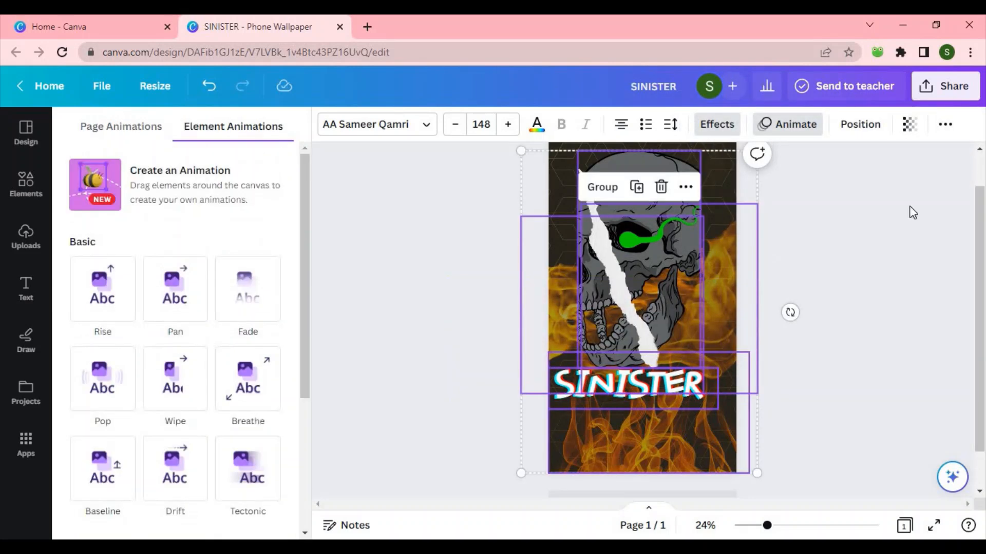
key(ctrl+c)
click(861, 254)
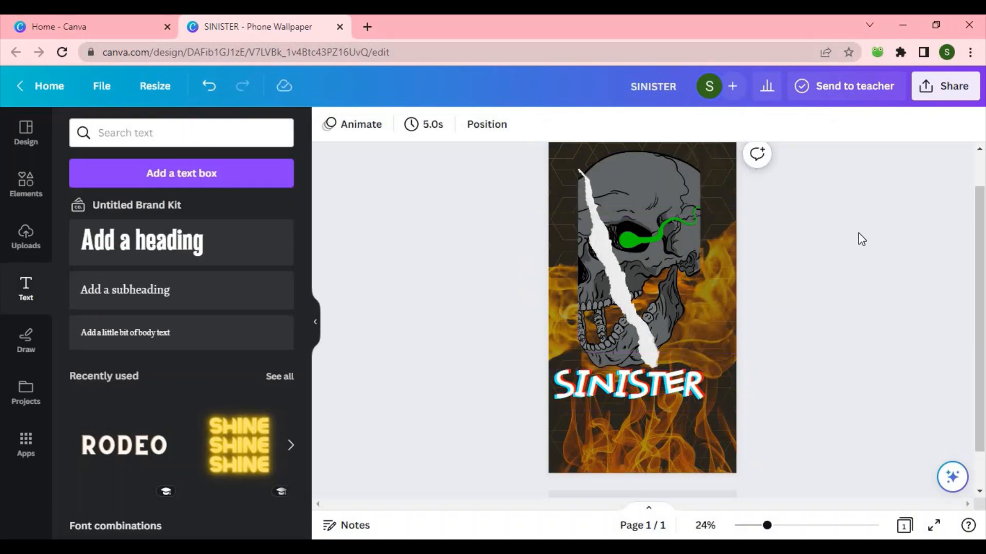
Step: Download the design as a PNG image
click(922, 88)
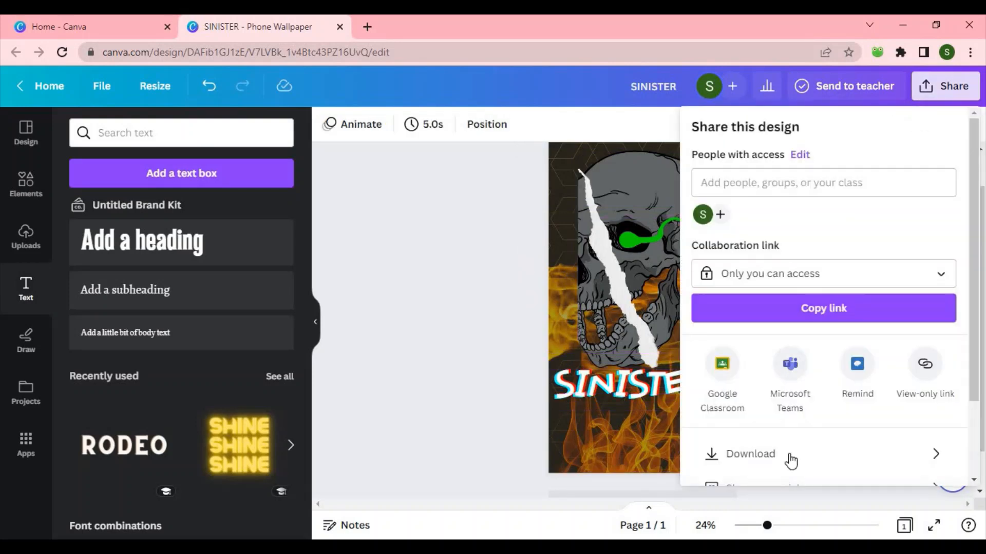
click(789, 454)
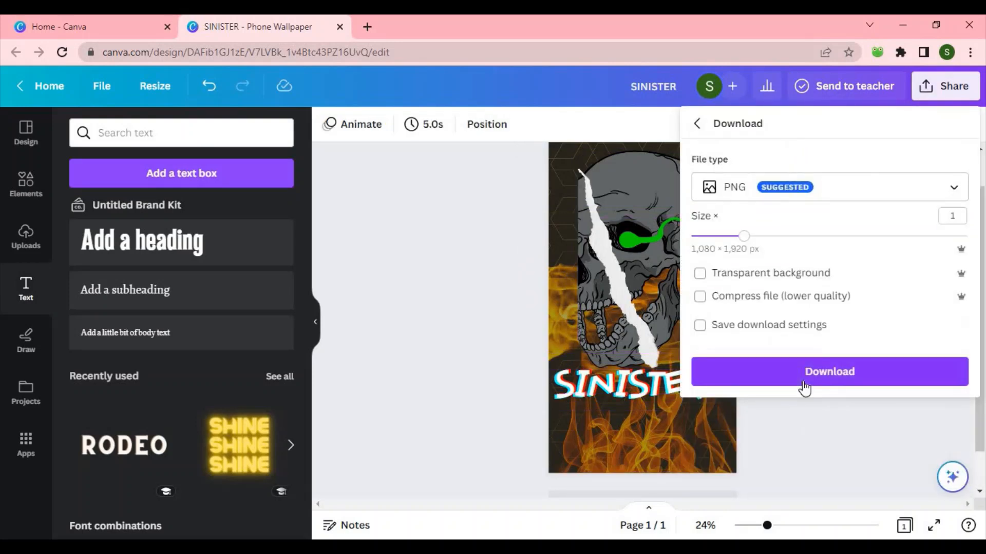
click(804, 379)
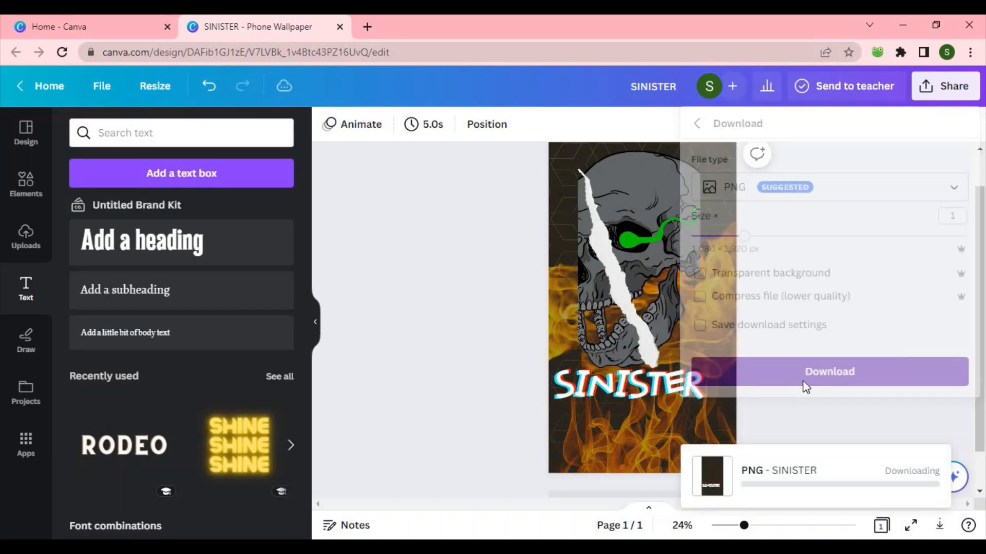